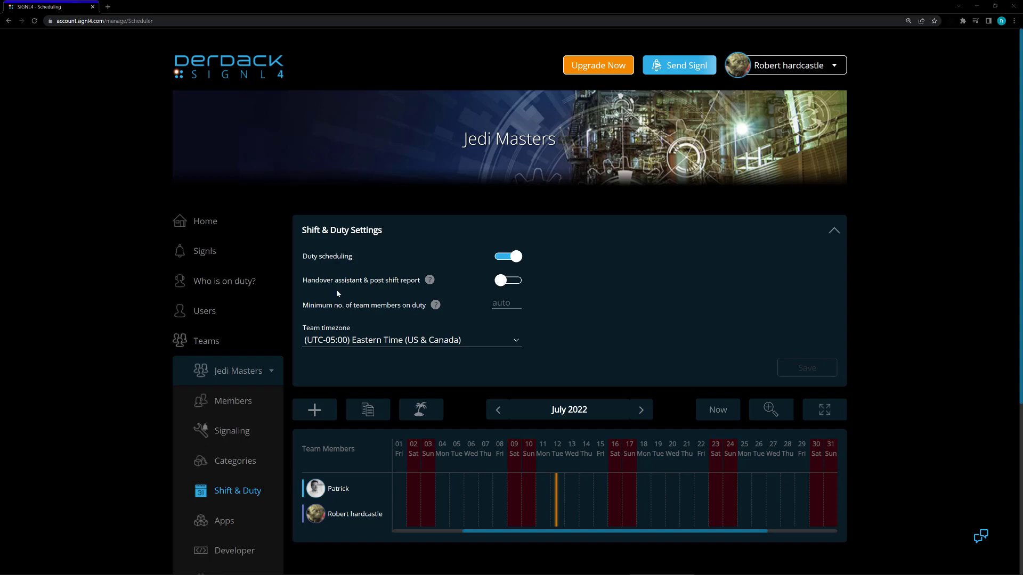
Start a new shift for the Jedi Masters team and set its end to 07/12/22 07:00 PM.
scroll(335, 293, down, 1)
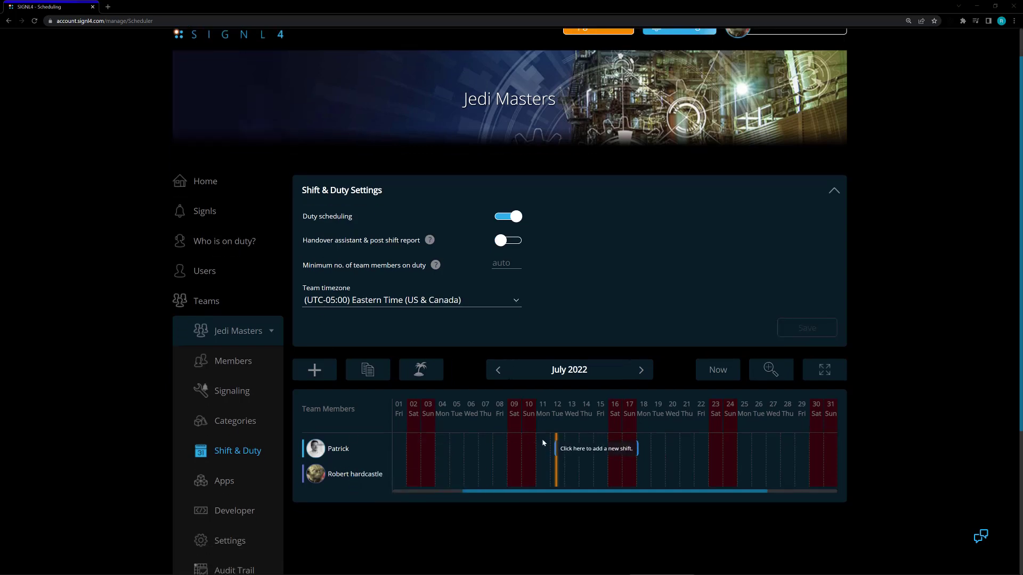
scroll(550, 450, up, 1)
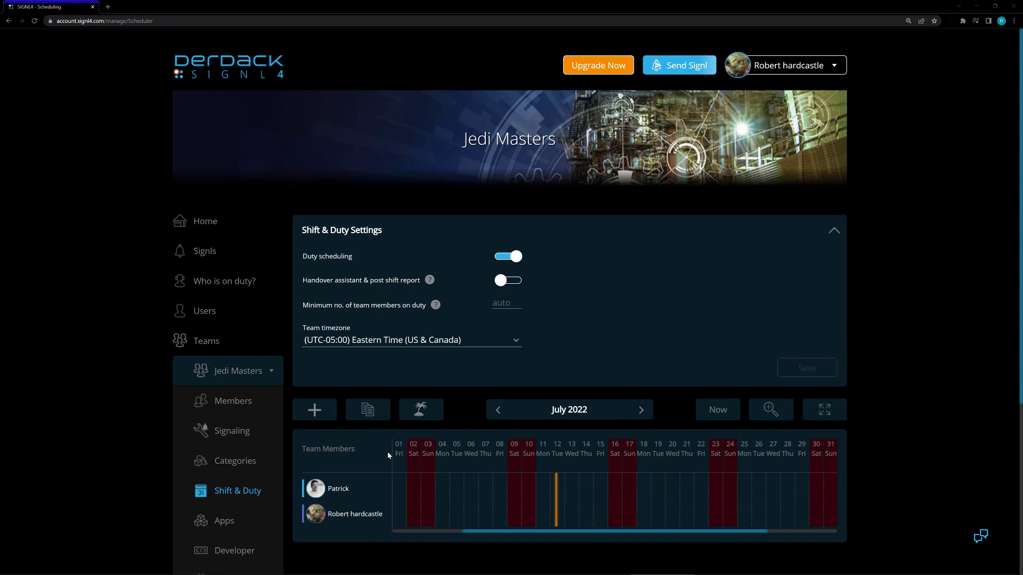
click(316, 414)
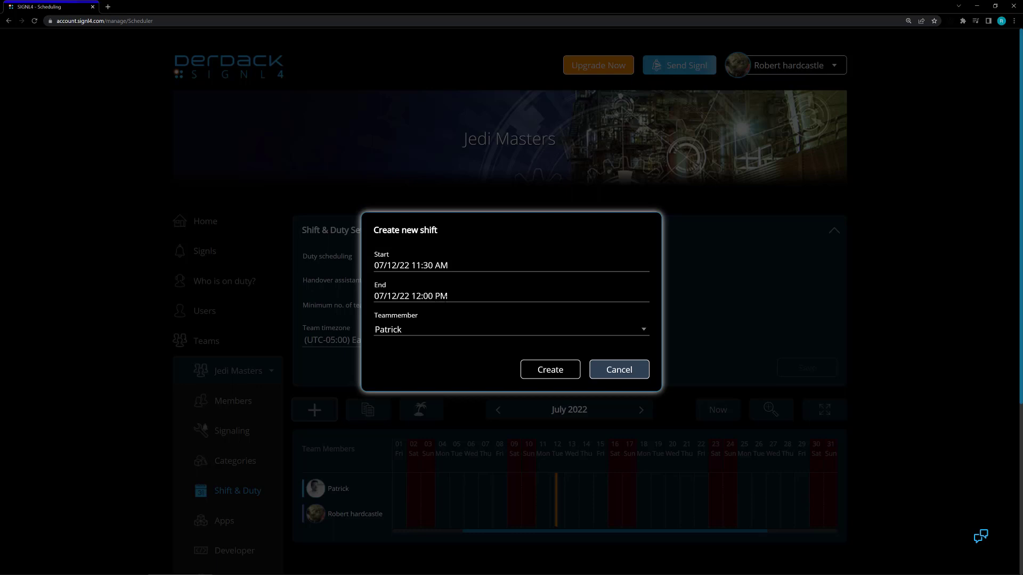
click(446, 297)
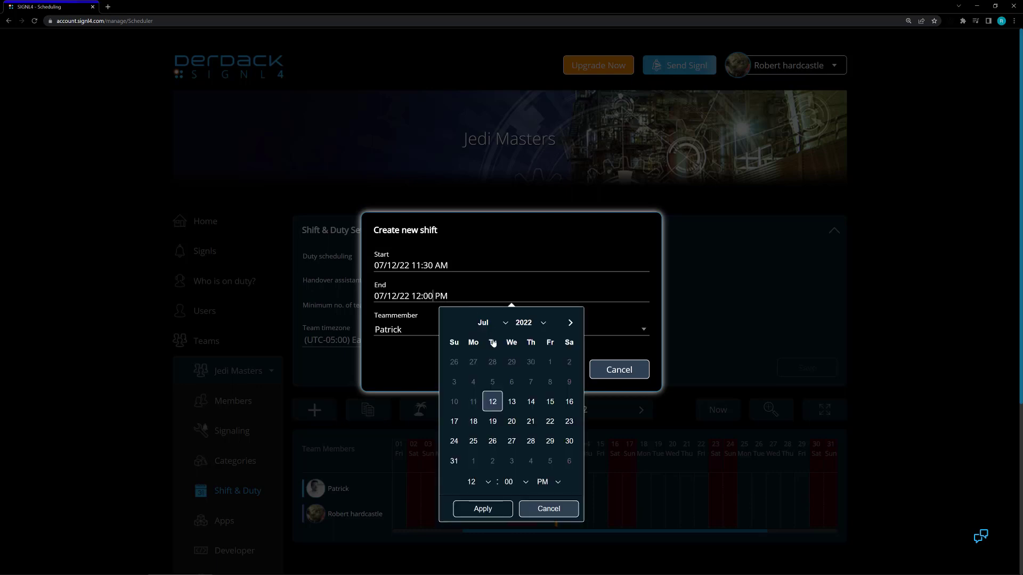
click(512, 405)
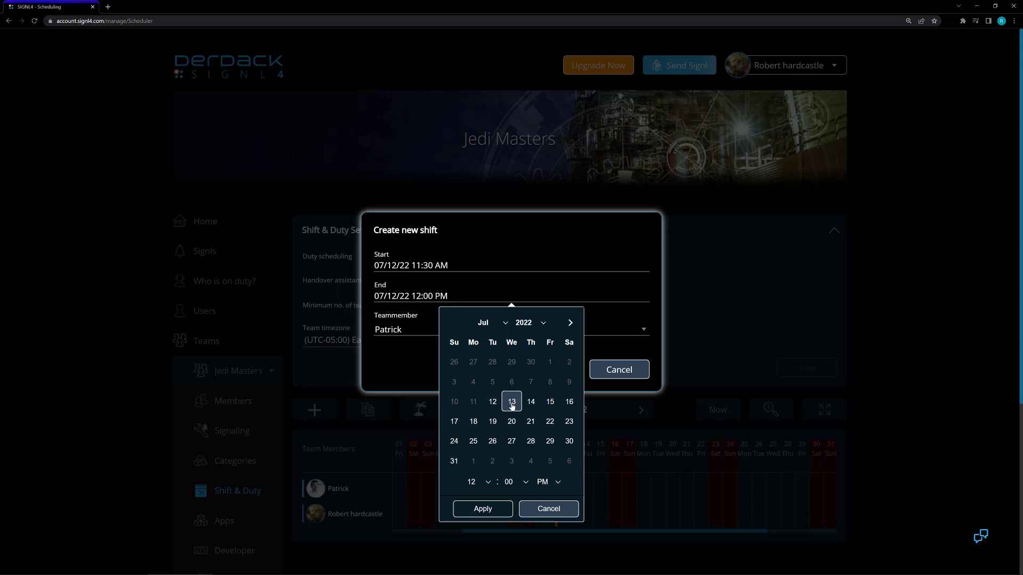
click(486, 482)
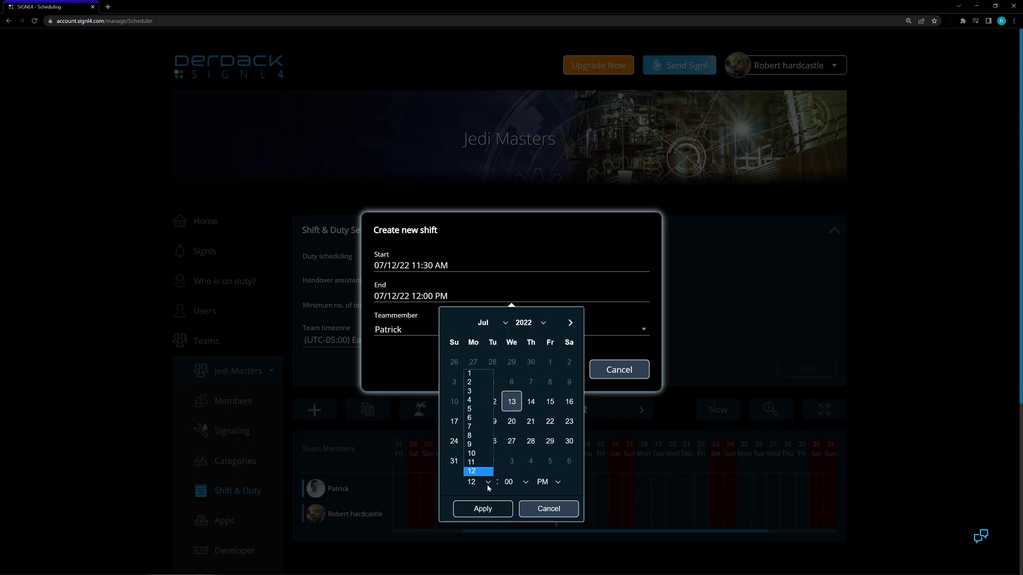
click(480, 431)
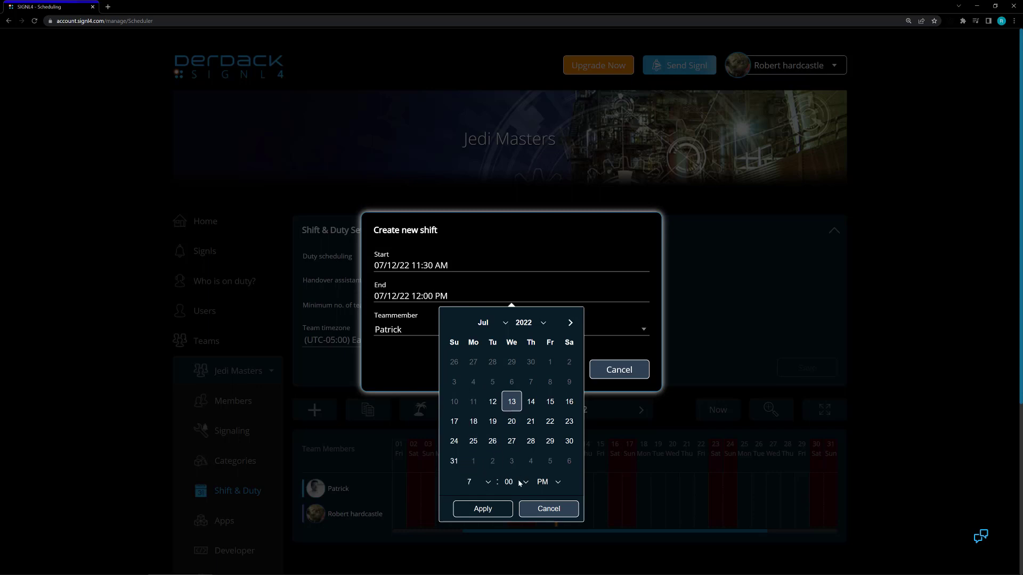
click(527, 482)
click(493, 402)
click(493, 401)
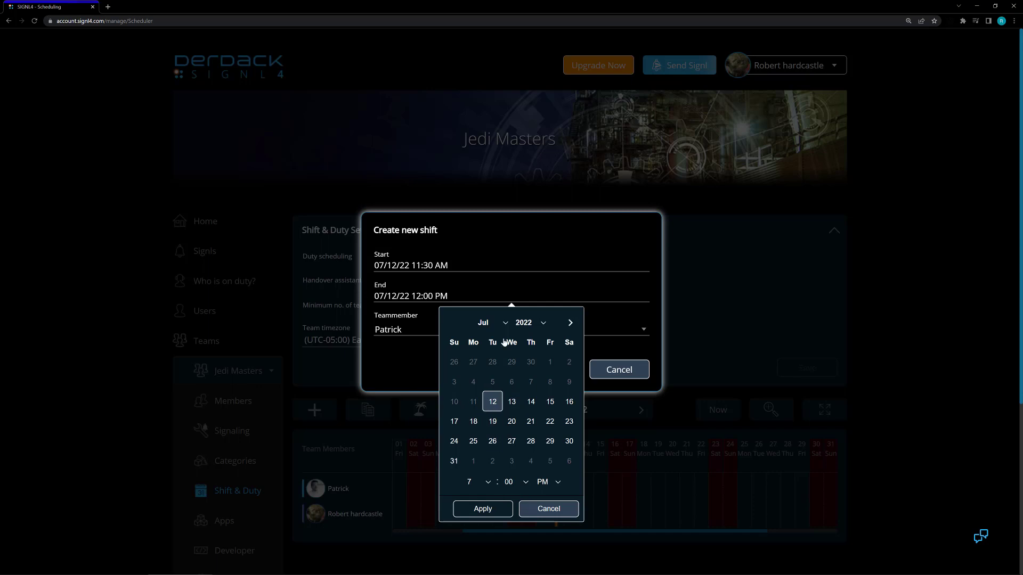
click(484, 510)
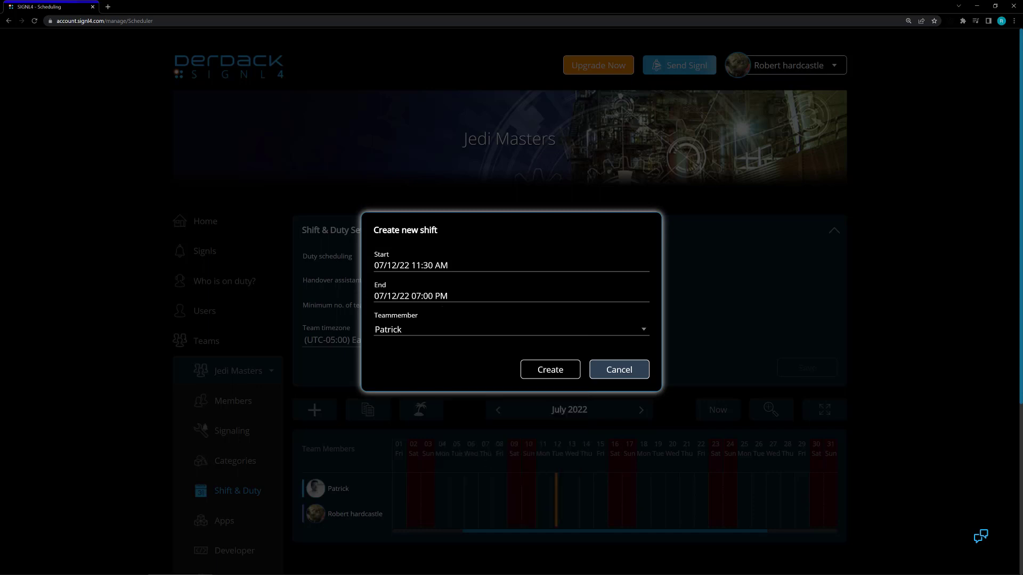
Assign the new shift to the second team member and create it.
click(412, 330)
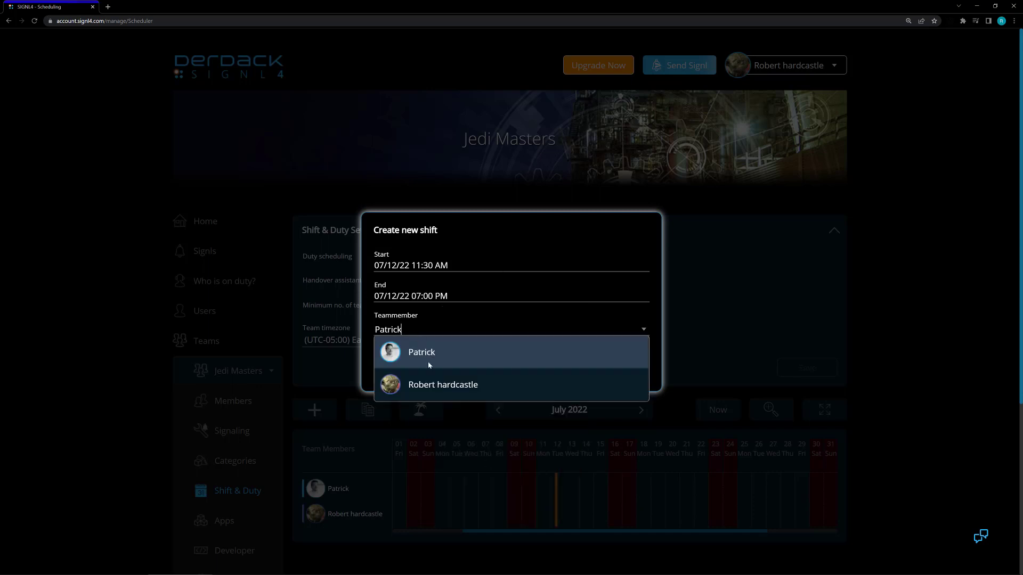
click(439, 384)
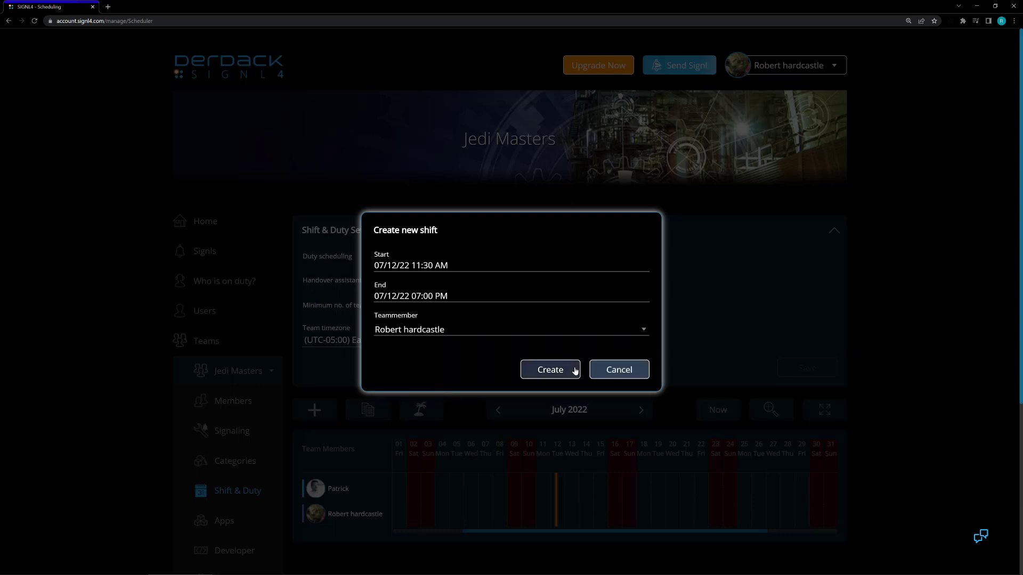
click(550, 370)
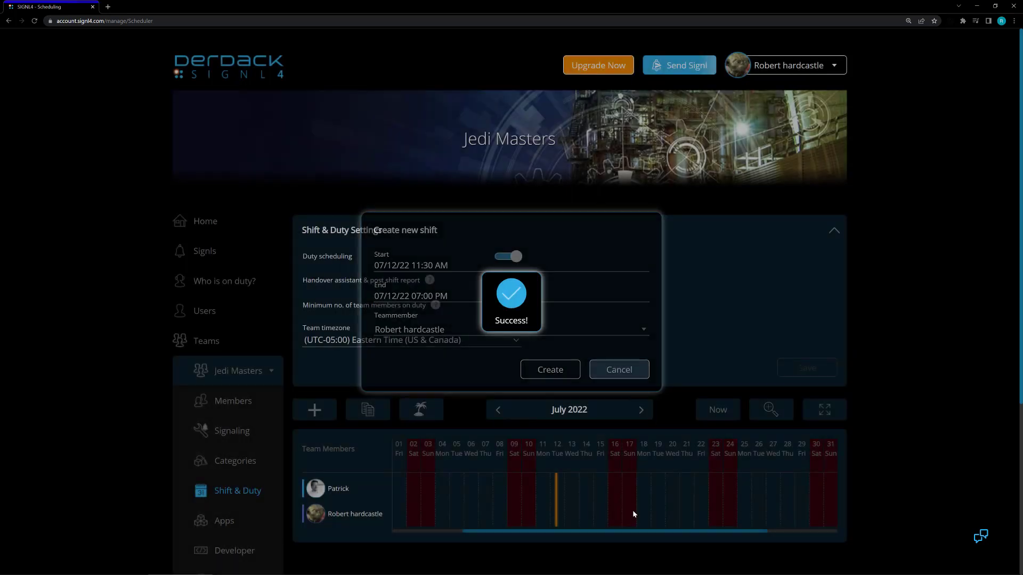
In the weekly view, draw a July 12 shift from 12:00 PM to 7:00 PM for the first member and 8:00 PM to 12:30 AM for the second.
scroll(632, 510, down, 2)
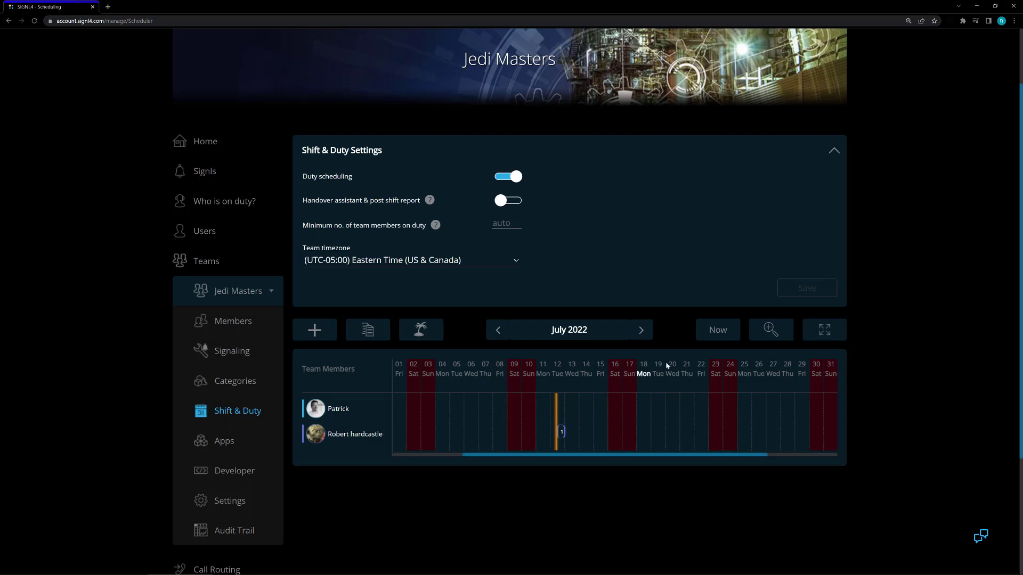
click(771, 330)
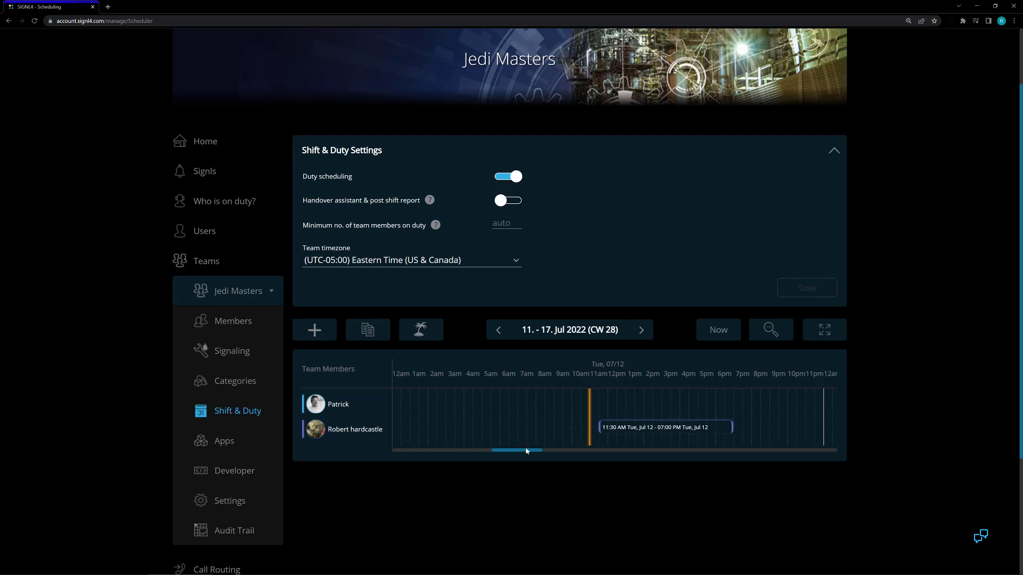
click(577, 452)
drag(548, 451, 519, 451)
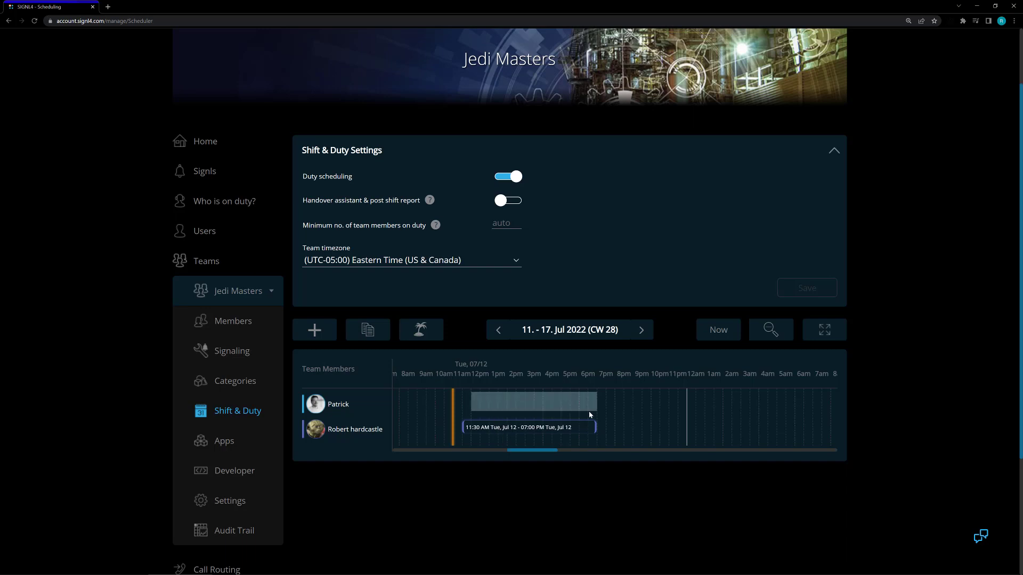
drag(589, 415, 590, 414)
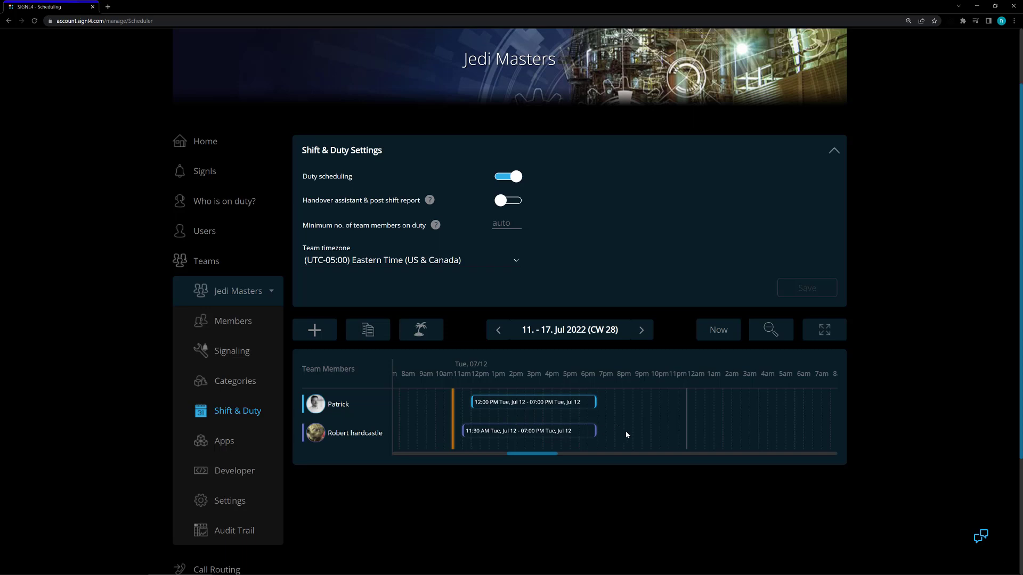
drag(694, 437, 694, 436)
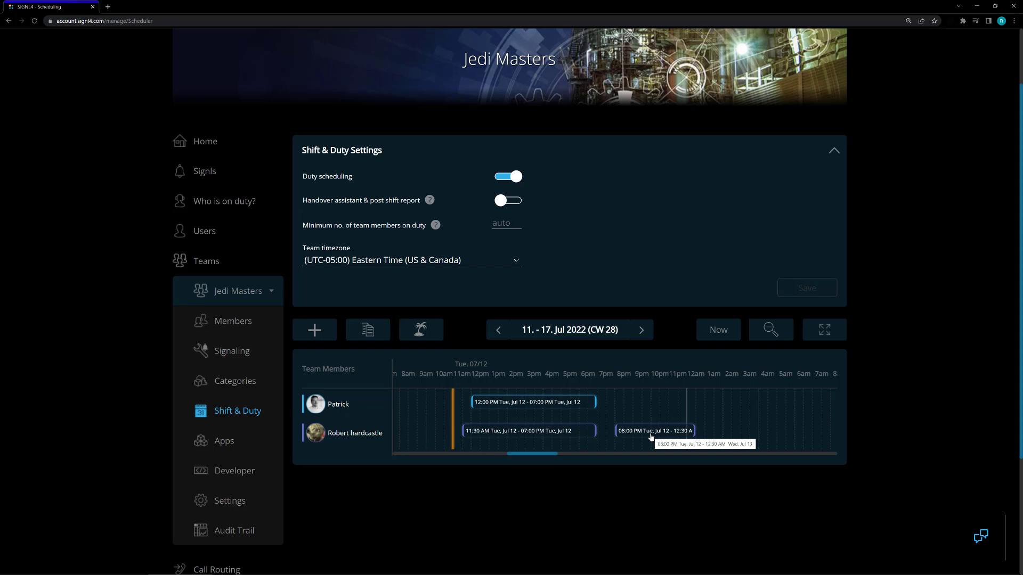
Move the 8:00 PM shift to the first member's row and the 12:00 PM shift to the second member's row, starting at 7:30 PM.
drag(650, 437, 649, 416)
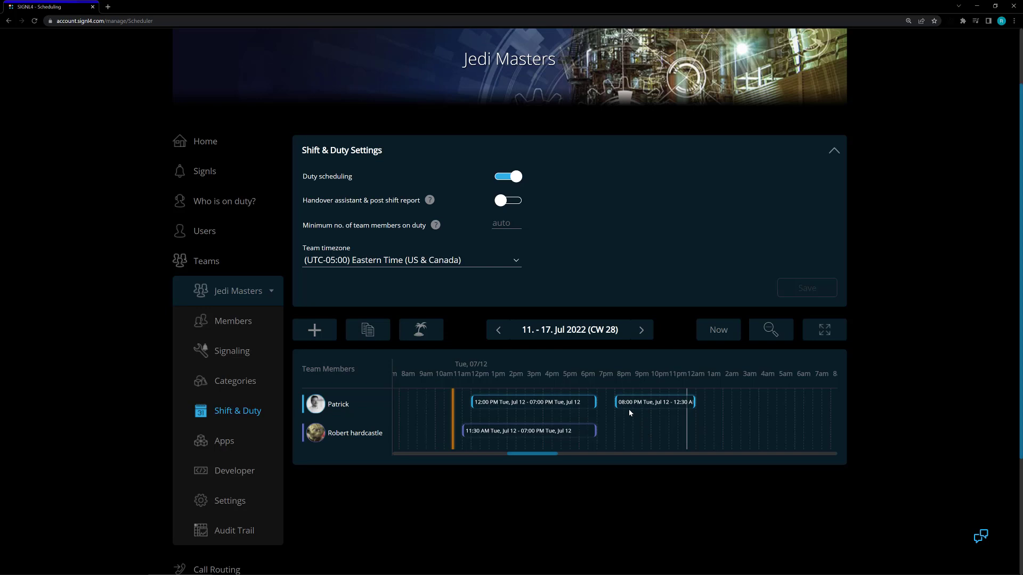
drag(496, 408, 645, 429)
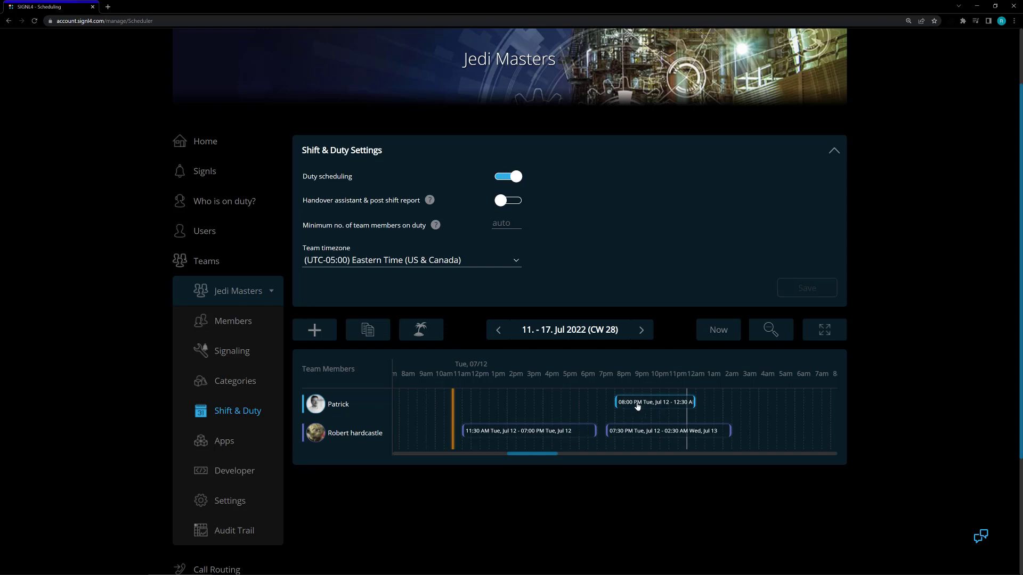
Try to reassign the first member's 8:00 PM shift to the second team member.
click(637, 406)
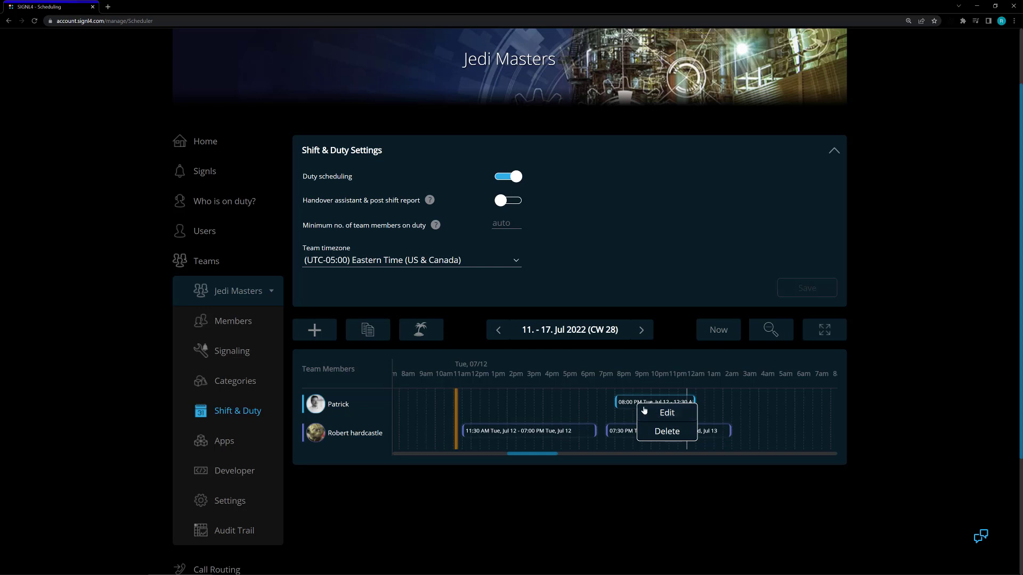
click(662, 417)
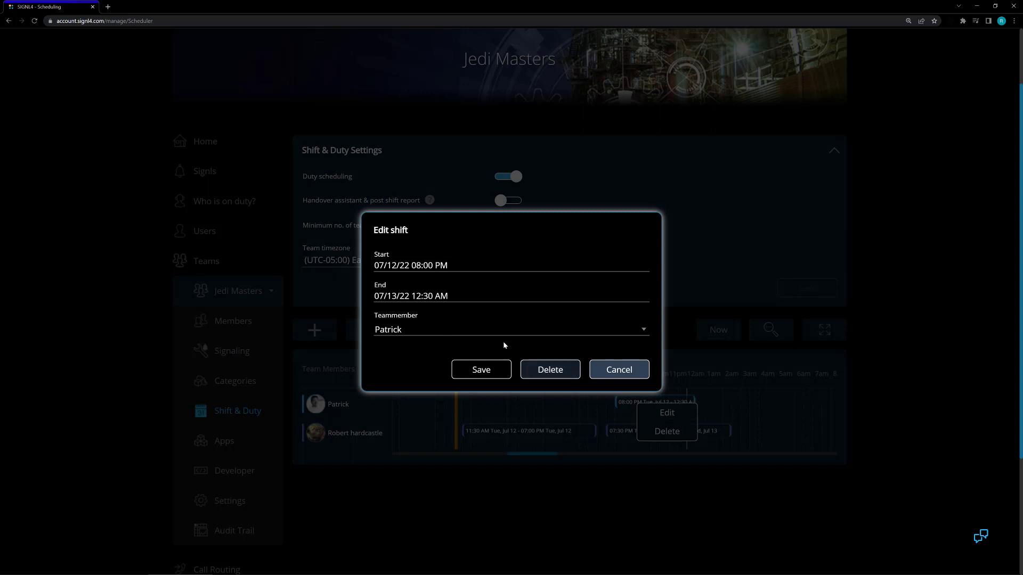
click(447, 332)
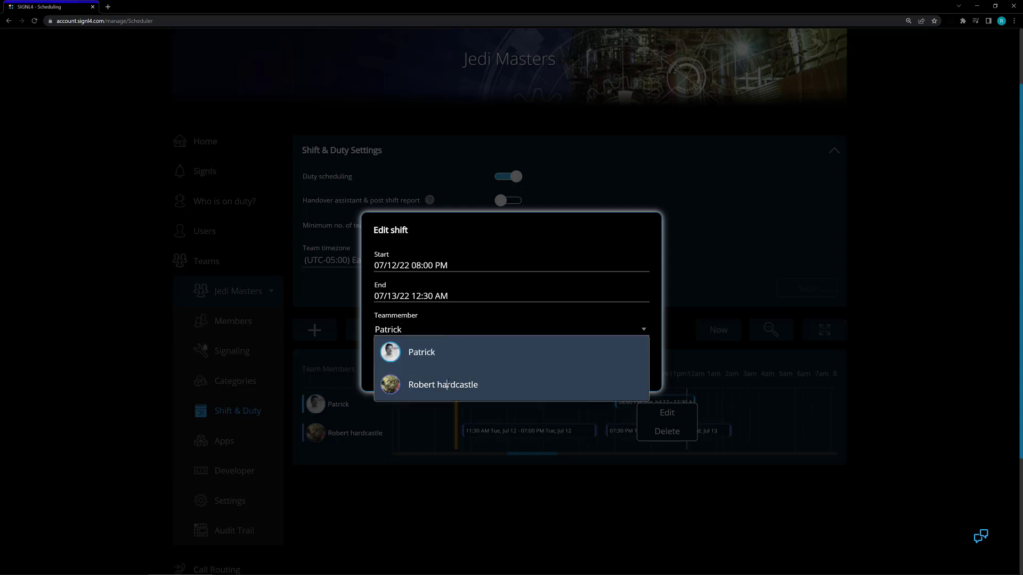
click(415, 385)
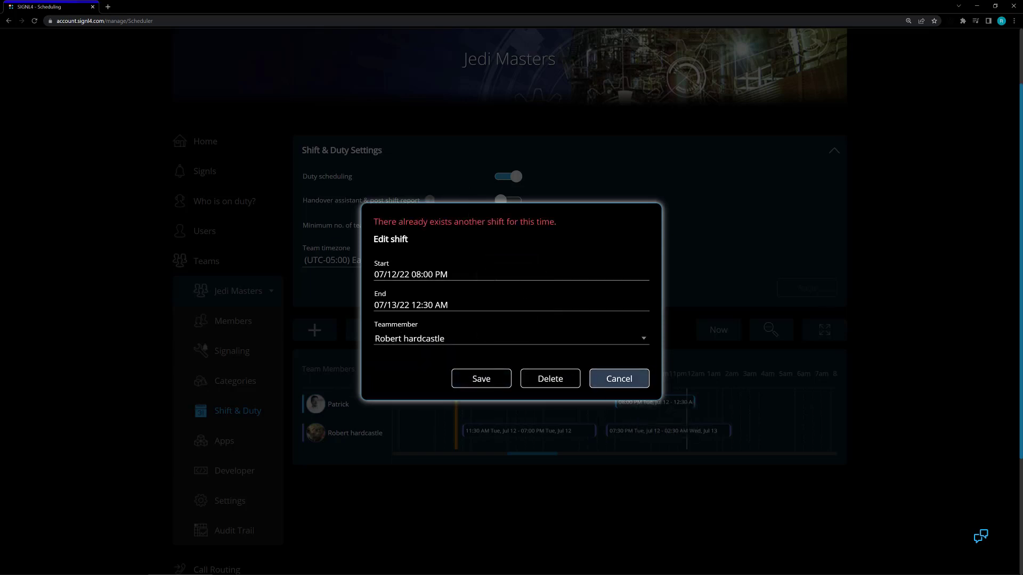
click(619, 378)
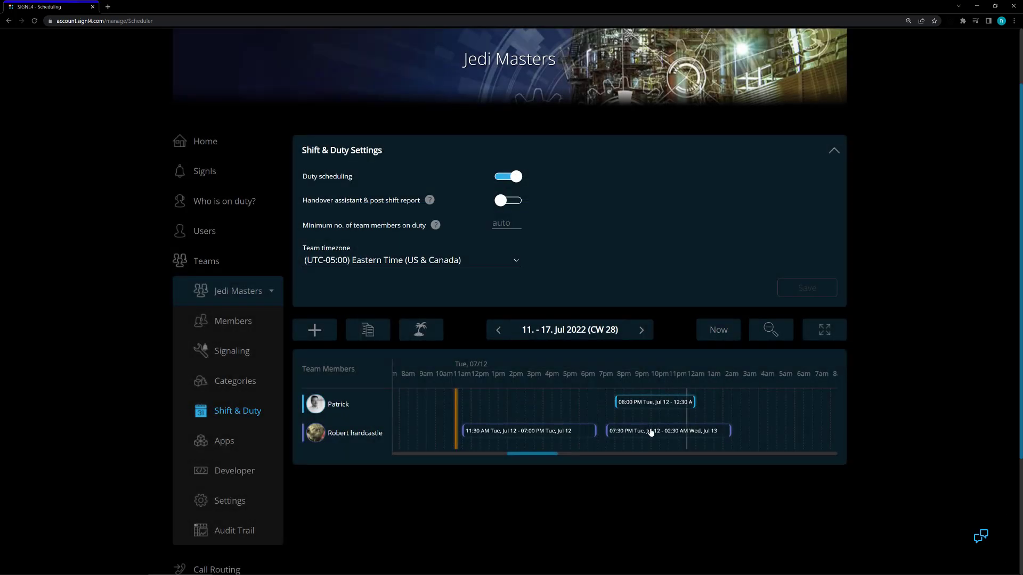
Delete the second member's 7:30 PM shift and reassign the first member's 8:00 PM shift to the second member.
right_click(655, 432)
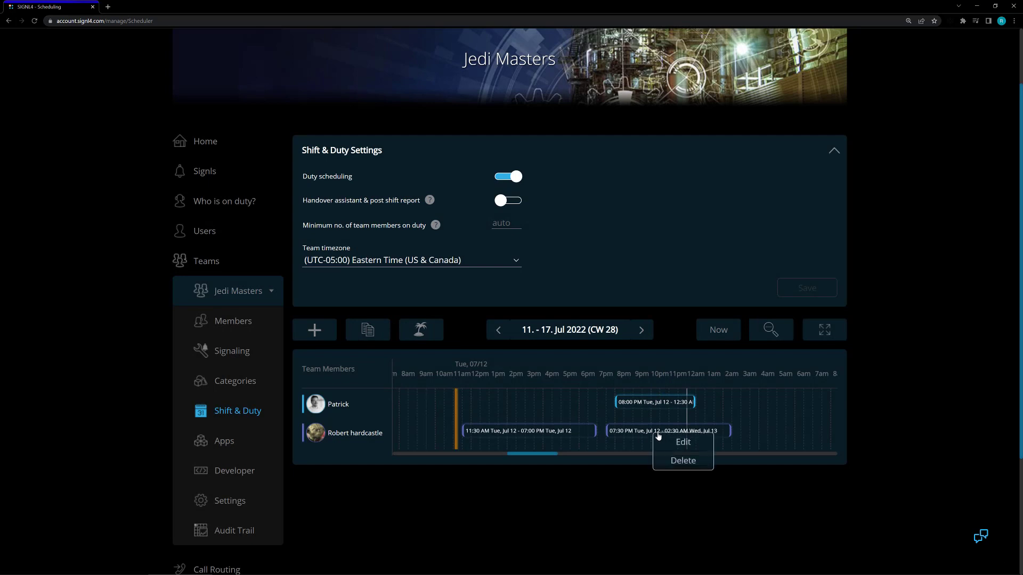
click(674, 462)
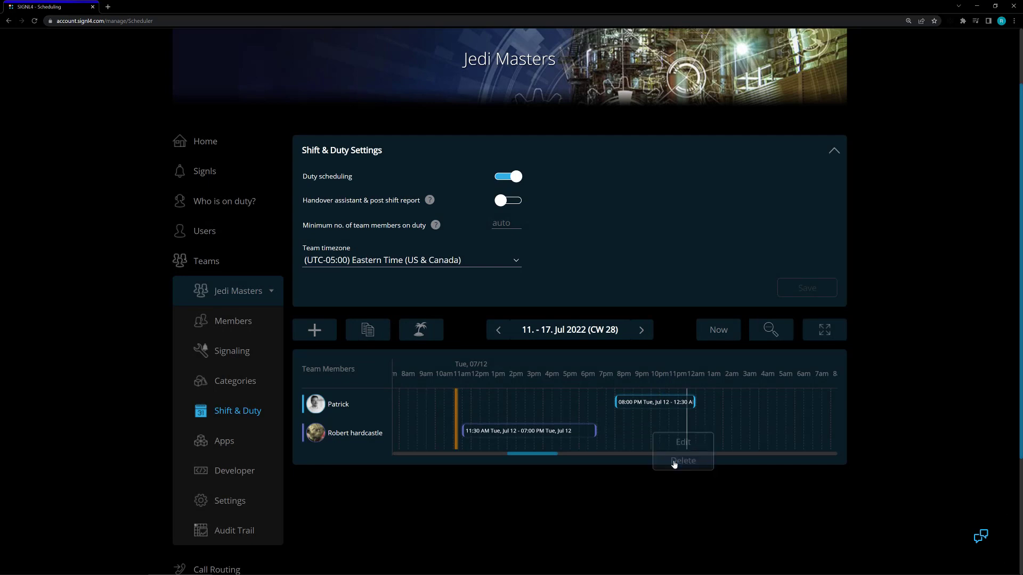
right_click(656, 404)
click(685, 412)
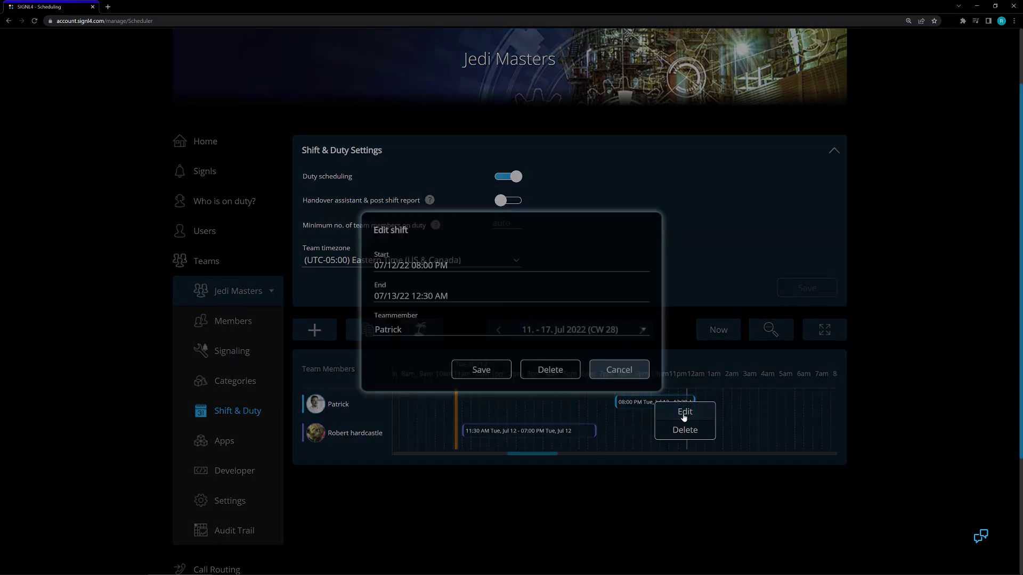
click(472, 333)
click(469, 384)
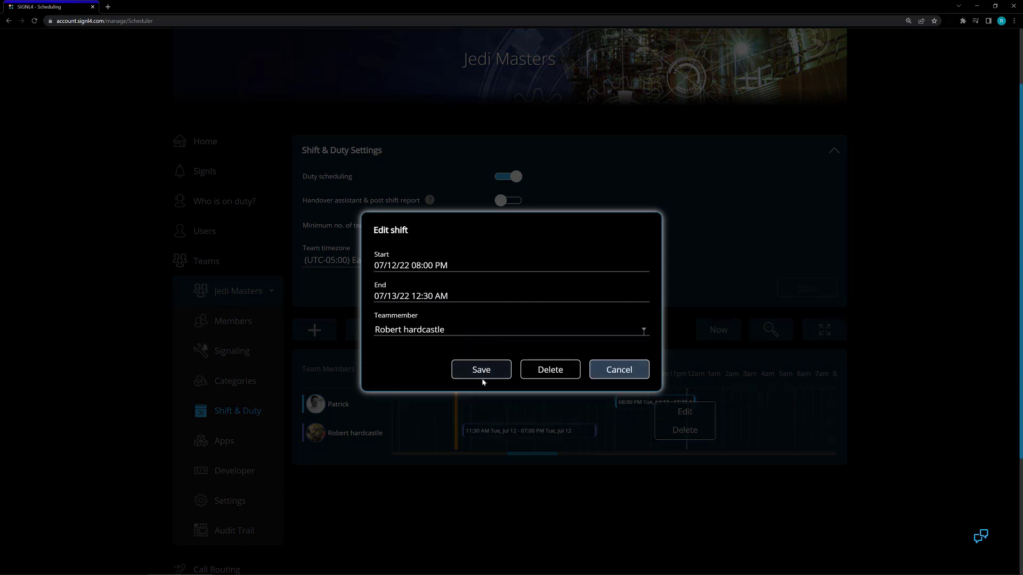
click(482, 369)
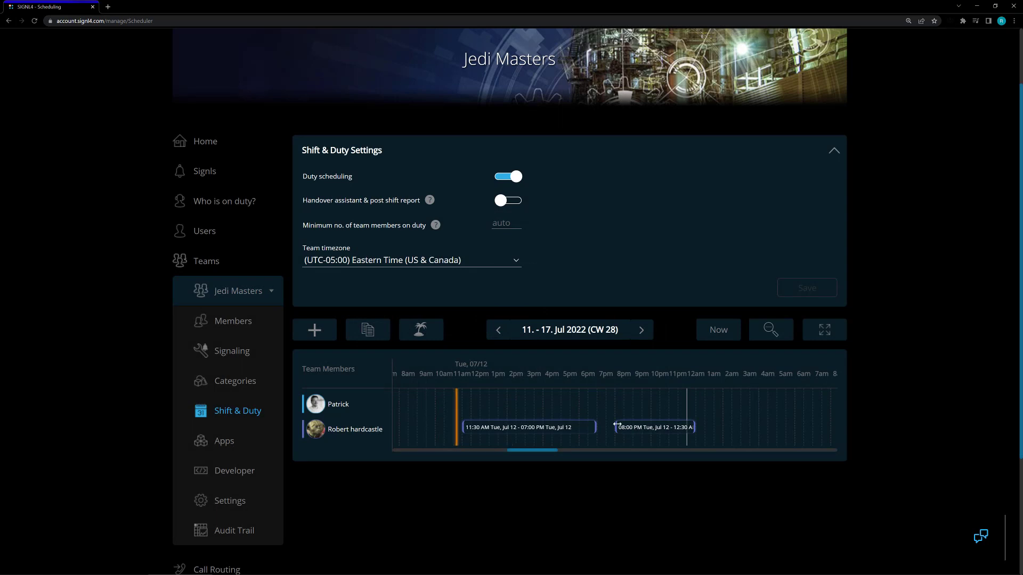
Switch to the Super Heroes team and review the edit form of the second member's ongoing shift.
click(243, 290)
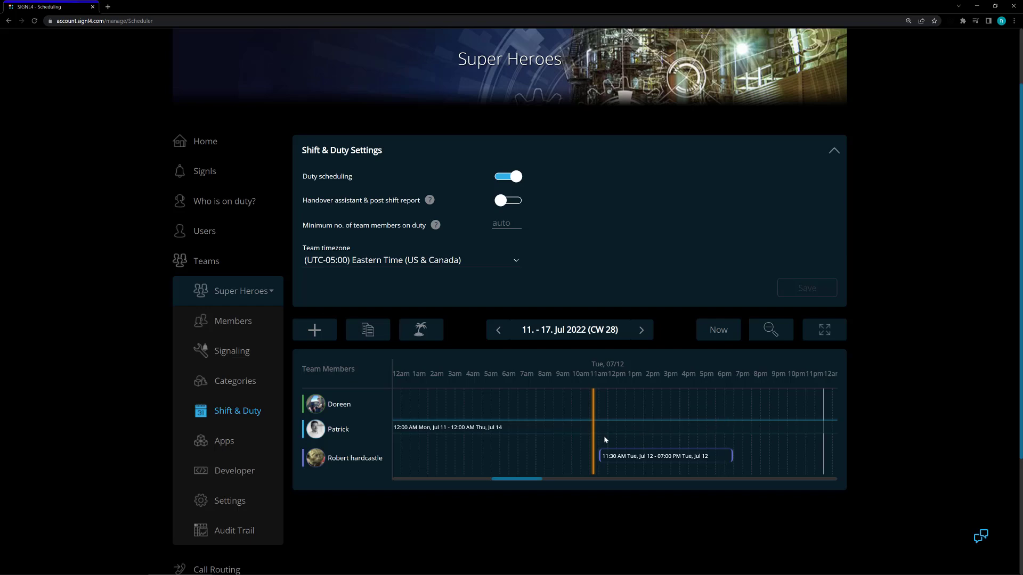
right_click(633, 429)
click(657, 436)
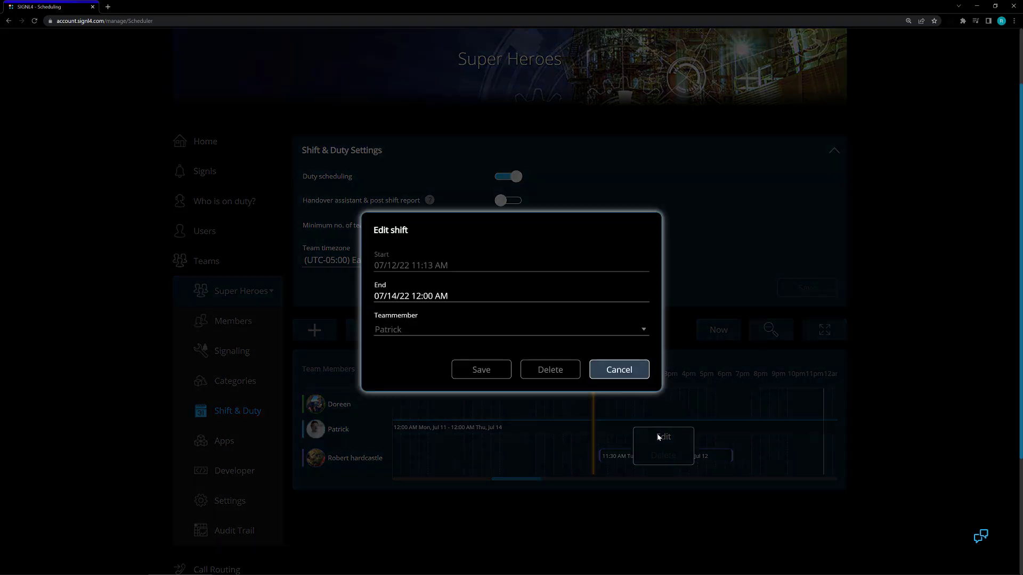
click(614, 368)
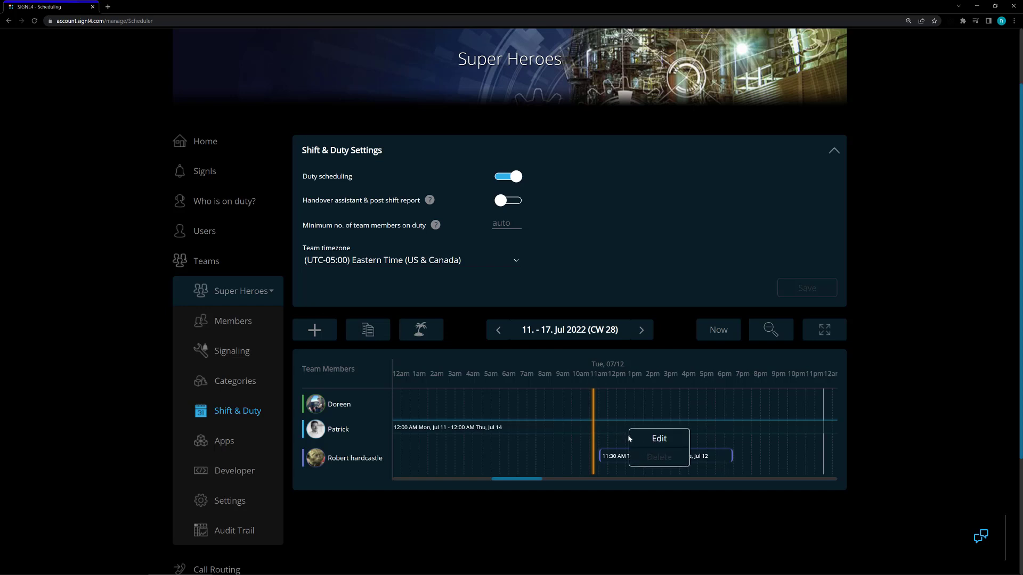
Shorten the Super Heroes second member's ongoing shift by setting its end to 07/12/22 11:30 AM.
click(641, 442)
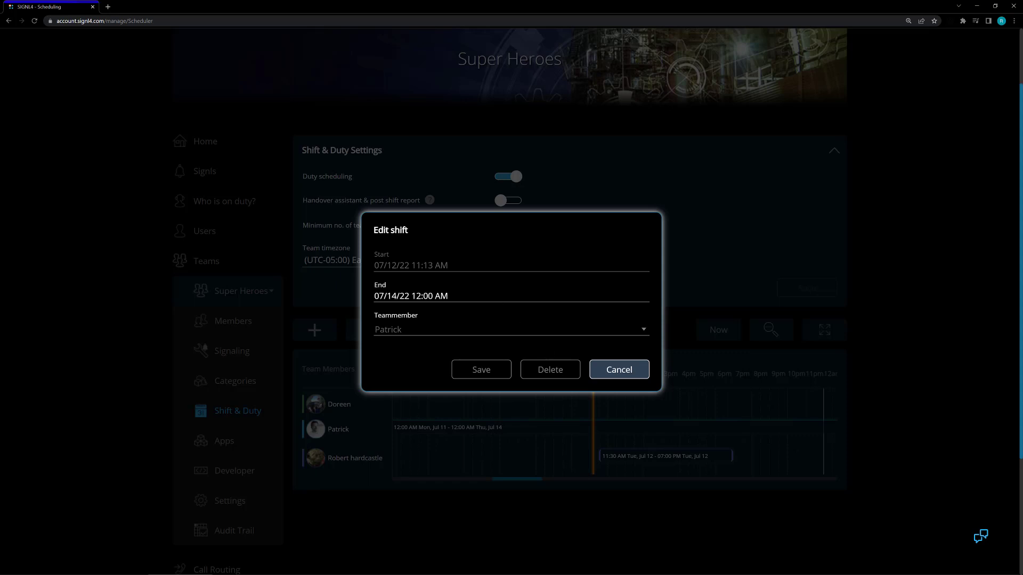
click(469, 296)
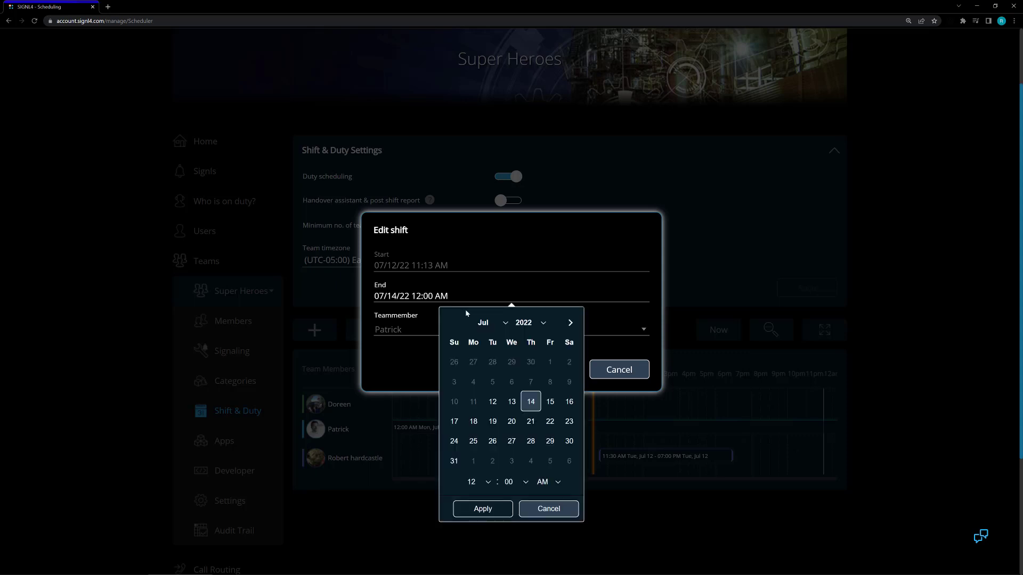
click(493, 405)
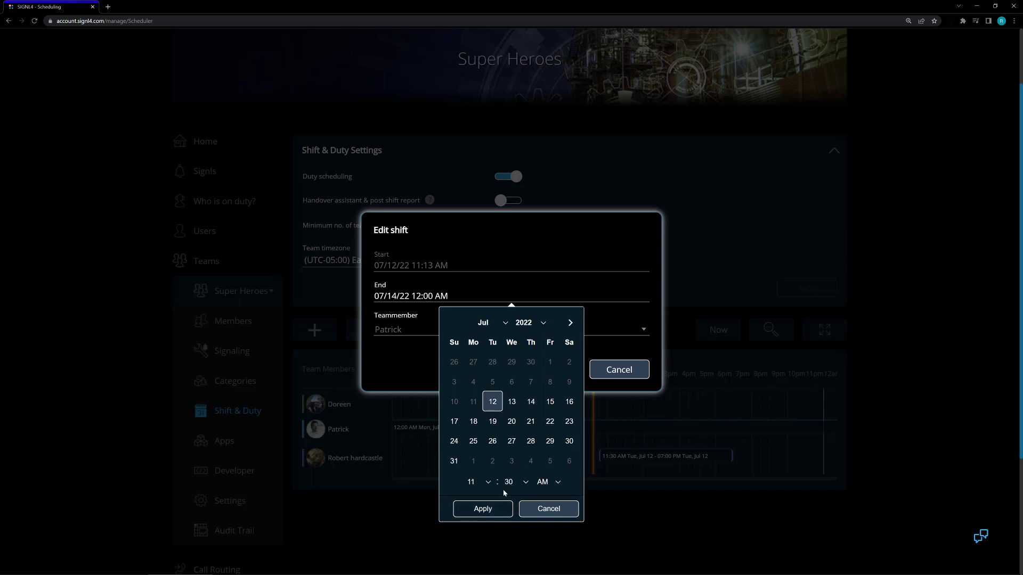
click(481, 510)
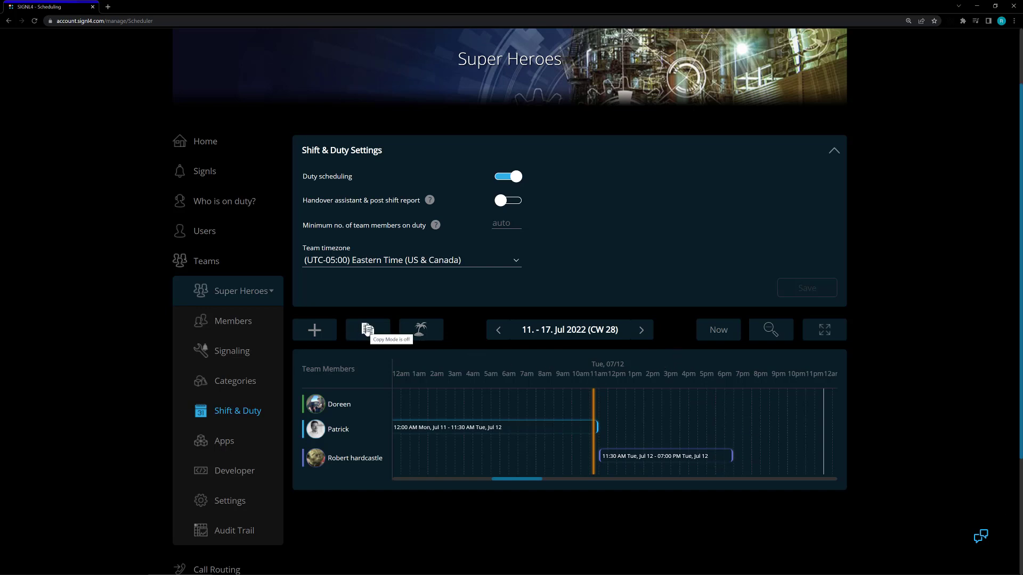
In the Jedi Masters team, adjust the second member's July 12 shift to run from 6:00 PM until 9:00 AM on July 13.
click(368, 330)
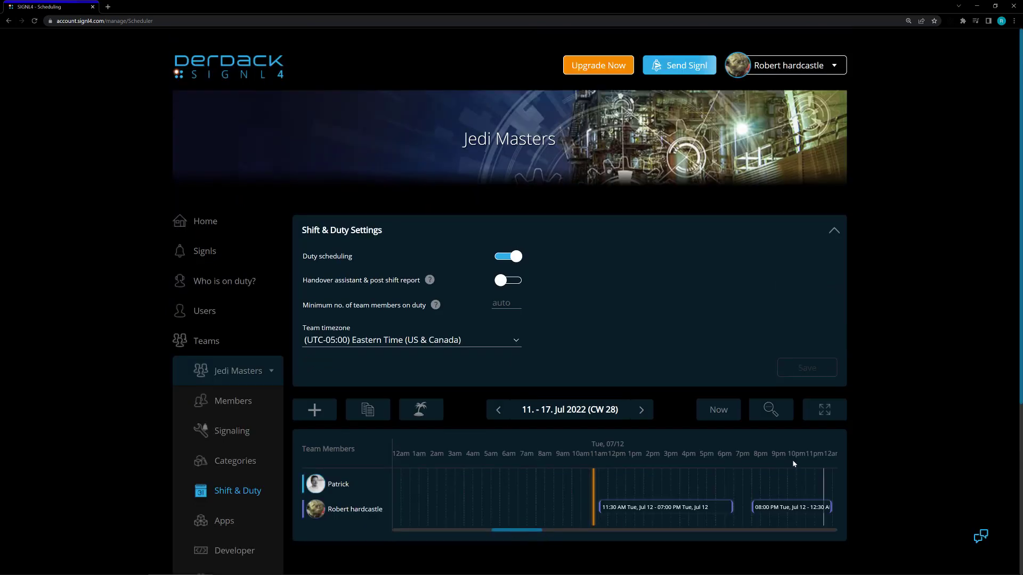
drag(731, 509, 778, 509)
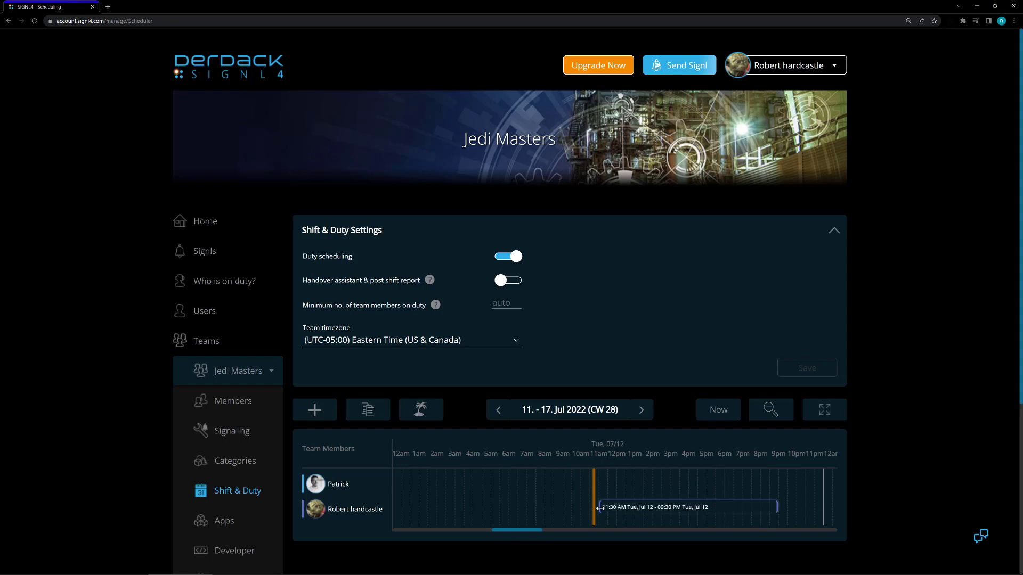
drag(599, 509, 826, 505)
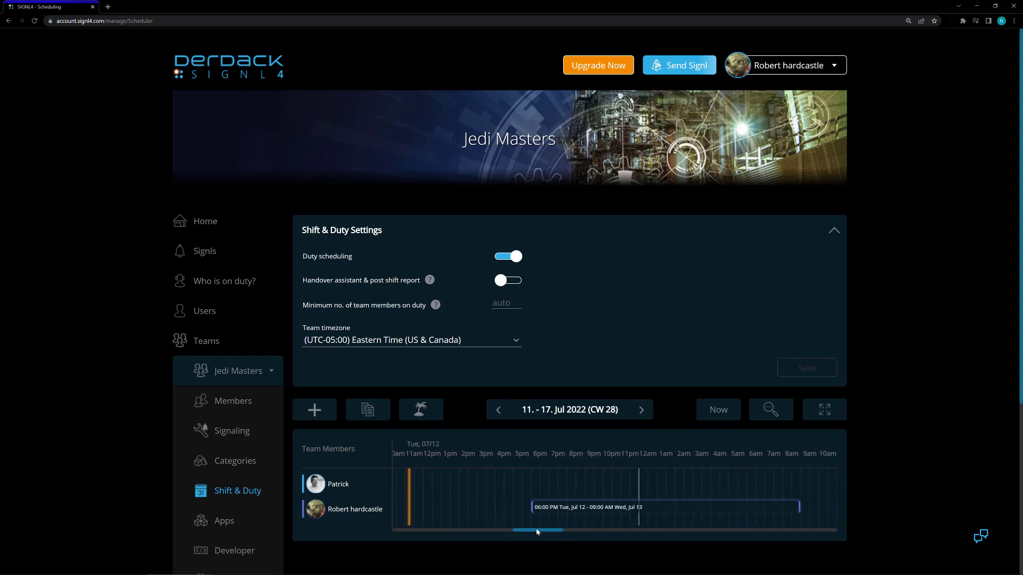
drag(537, 530, 597, 535)
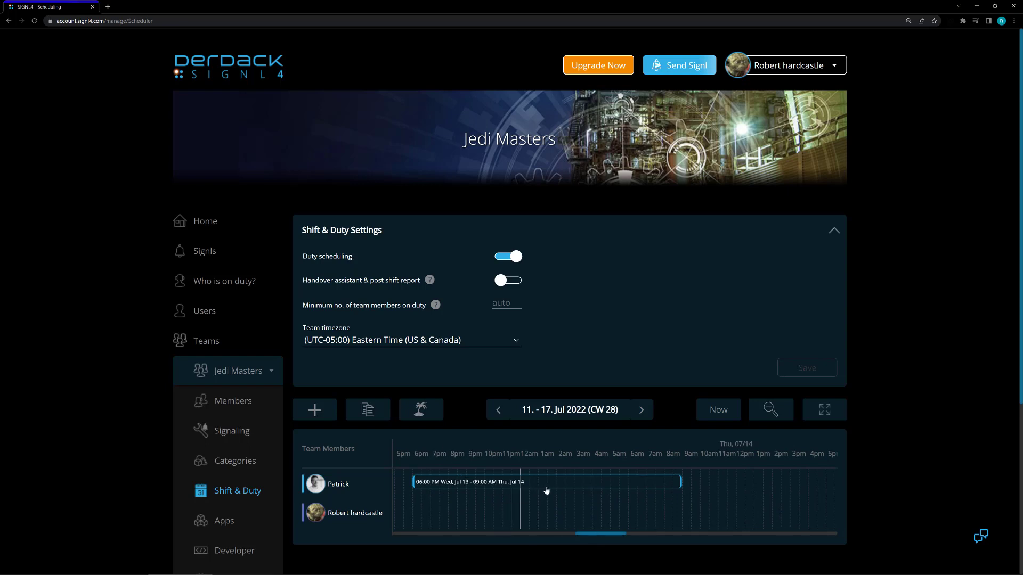
Turn on Copy Mode for the Jedi Masters schedule and set the start of the copied range to 07/12/22 06:00 PM.
click(367, 410)
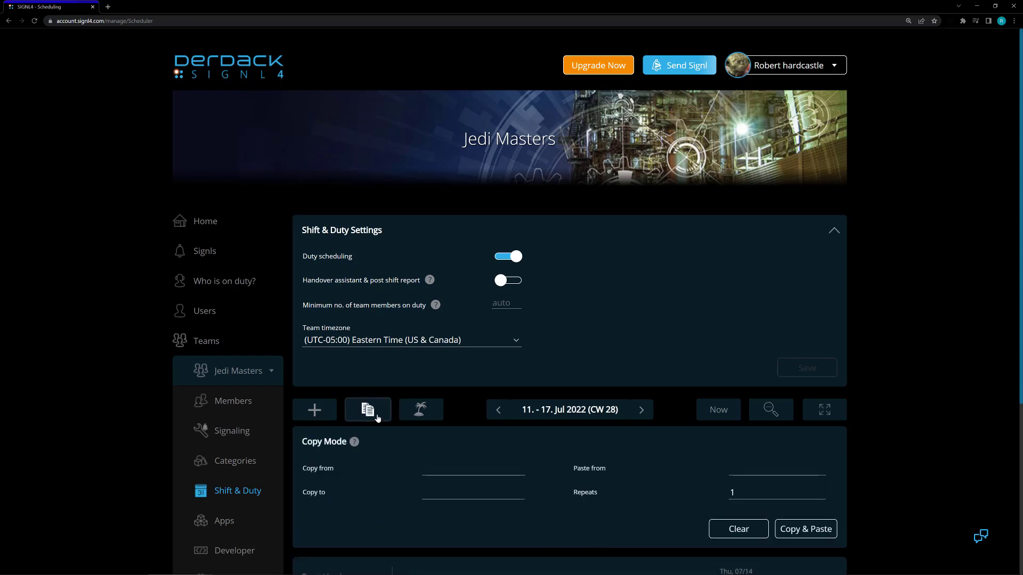
click(440, 471)
scroll(455, 416, down, 3)
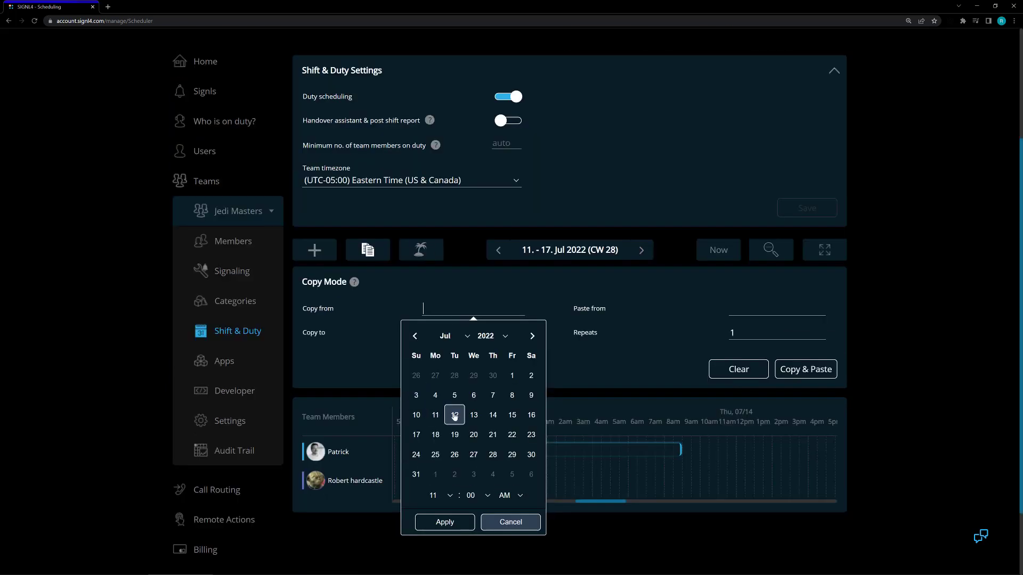
click(450, 495)
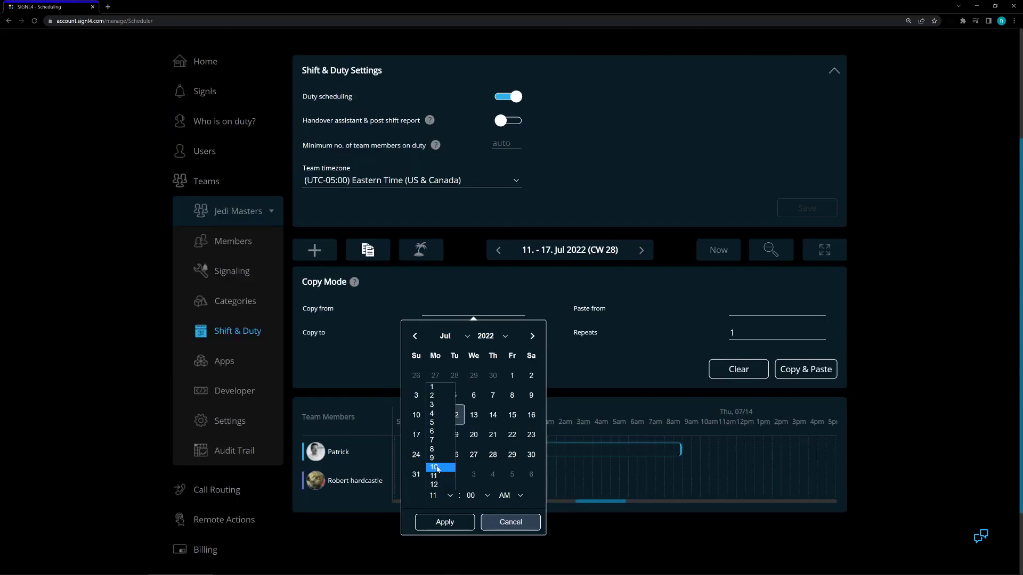
click(442, 471)
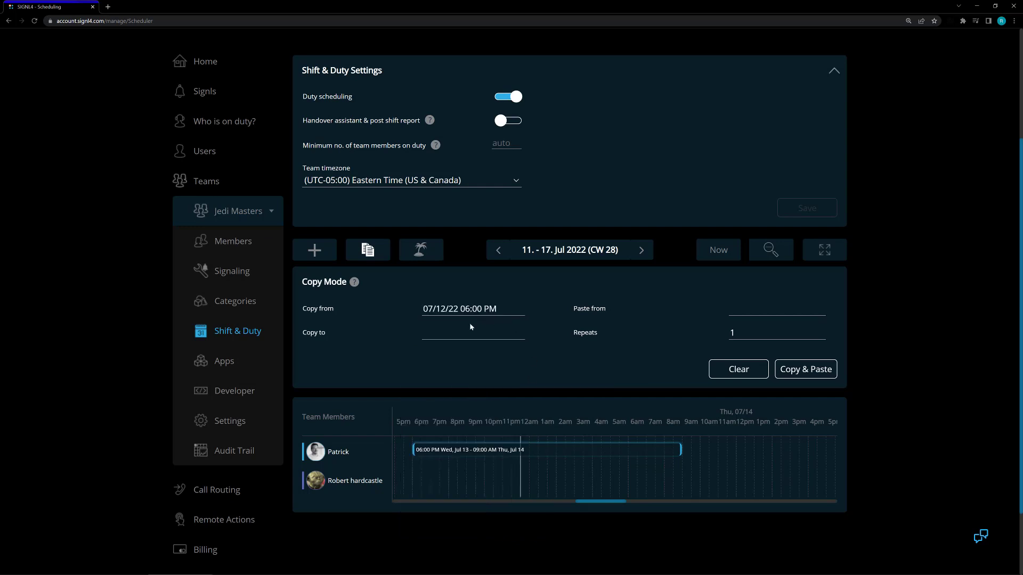
Set the end of the copied range to 07/14/22 09:00 AM.
click(464, 330)
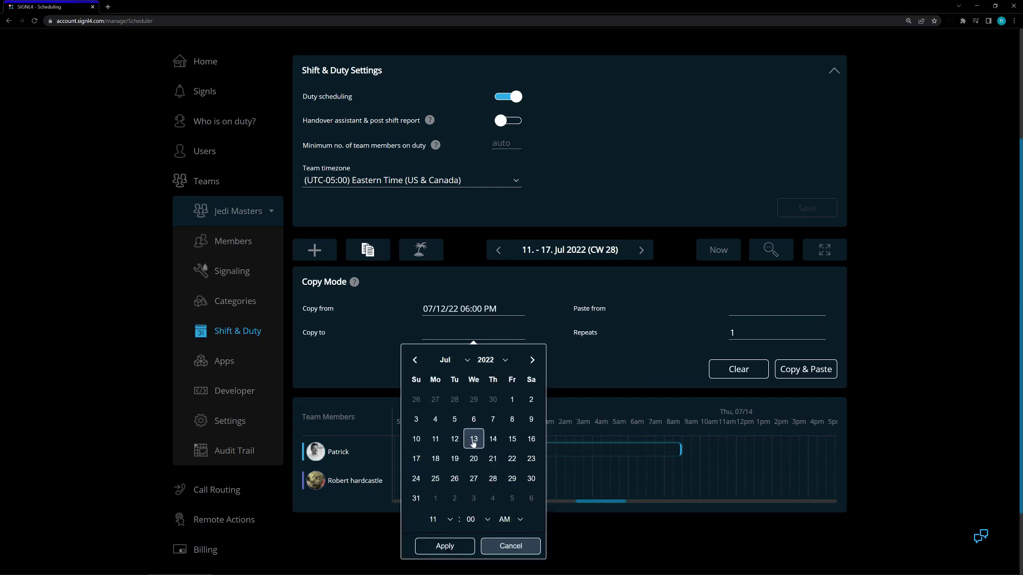
click(492, 439)
click(449, 519)
click(441, 483)
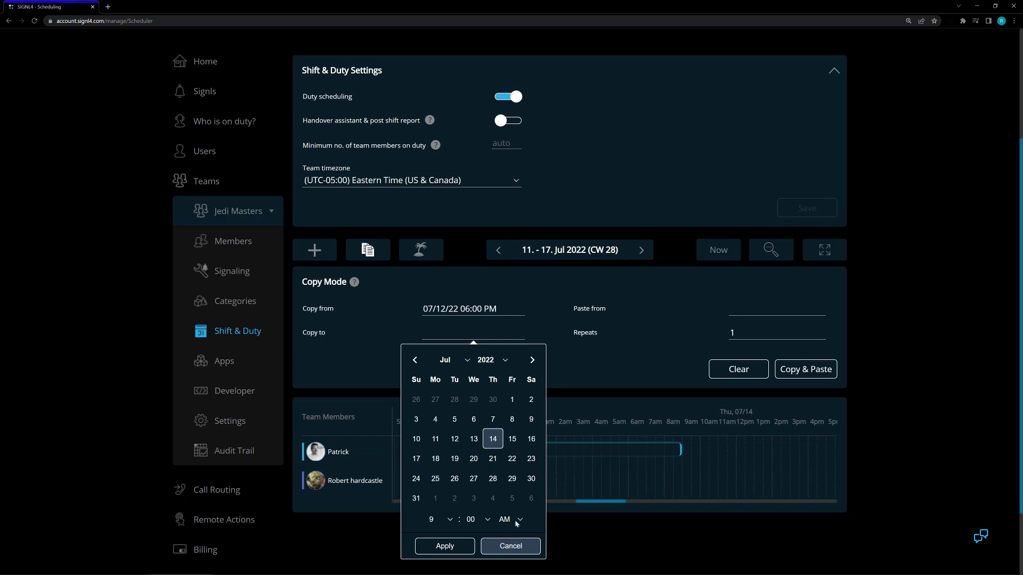
click(452, 546)
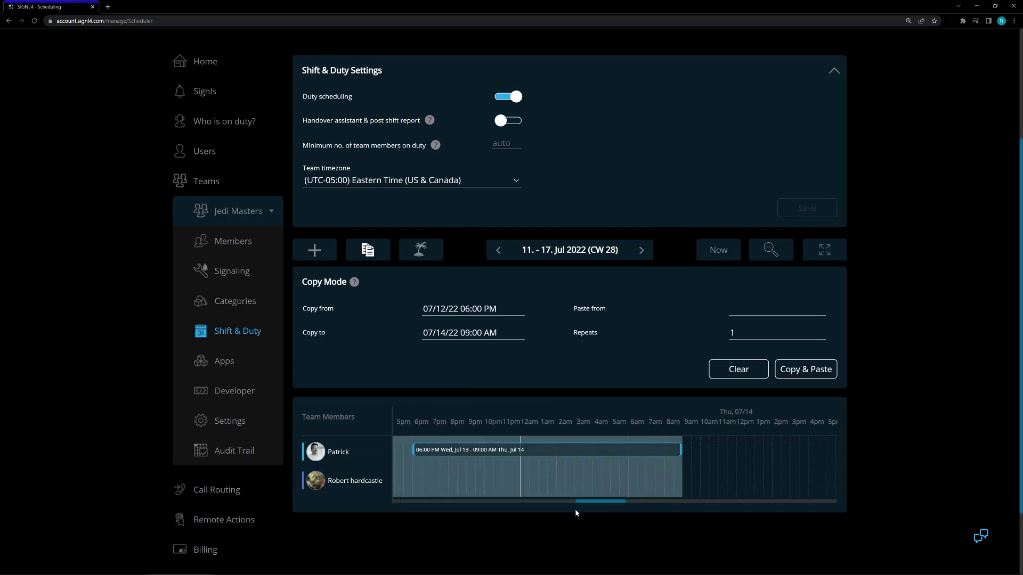
Copy and paste the selected range of shifts starting from 07/14/22 with 1 repeat.
drag(575, 510, 604, 520)
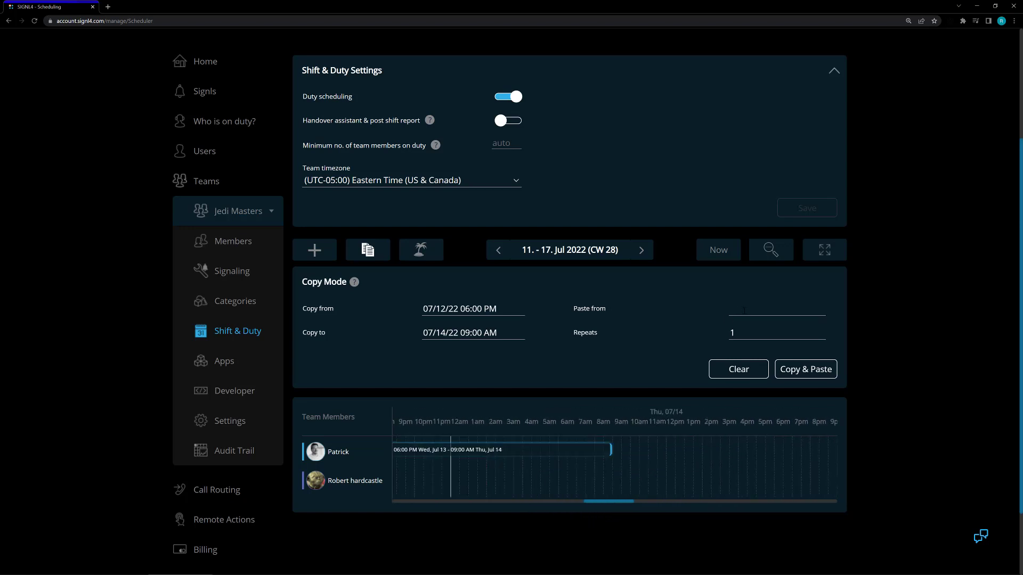
click(744, 310)
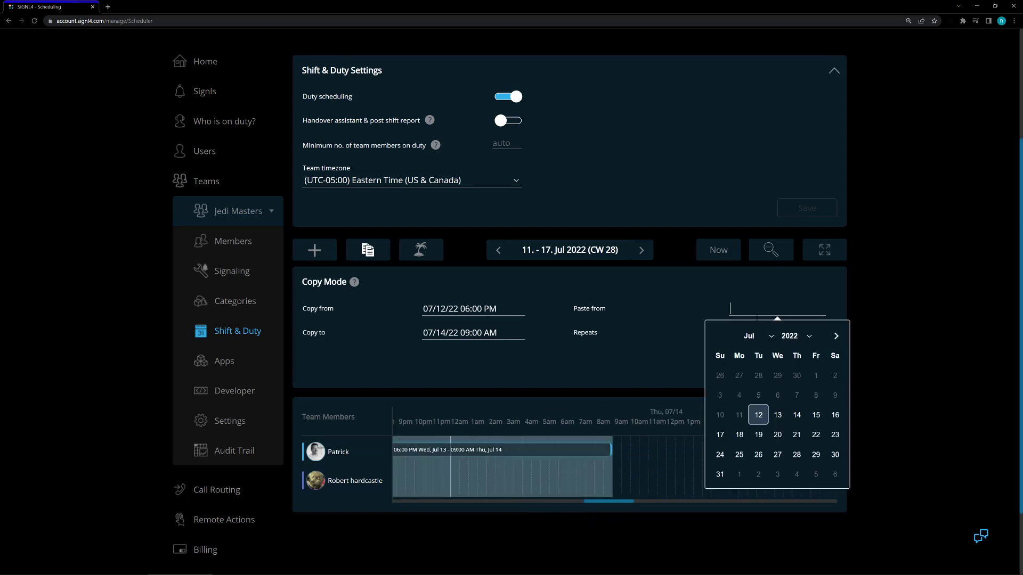
click(796, 415)
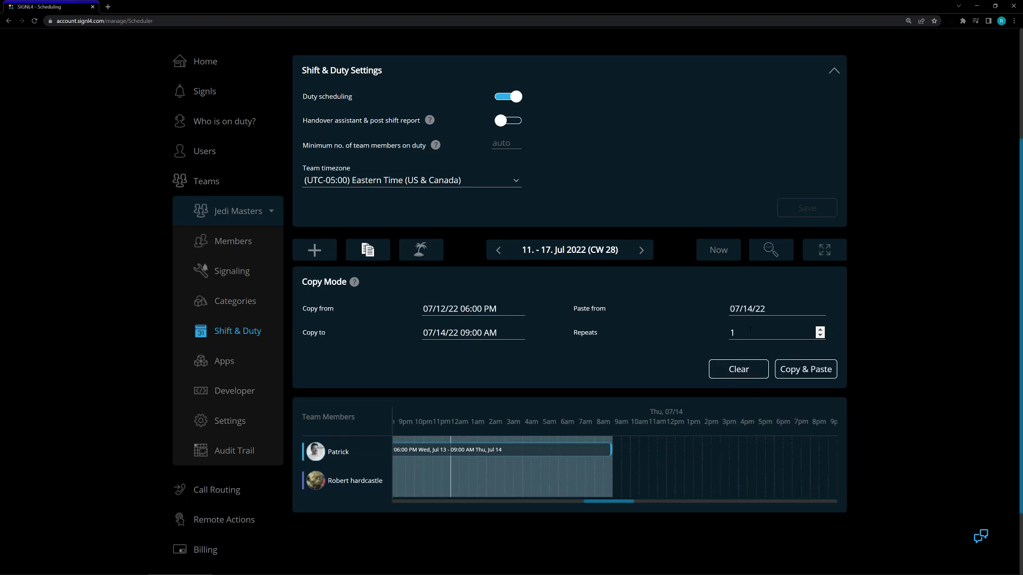
double_click(732, 333)
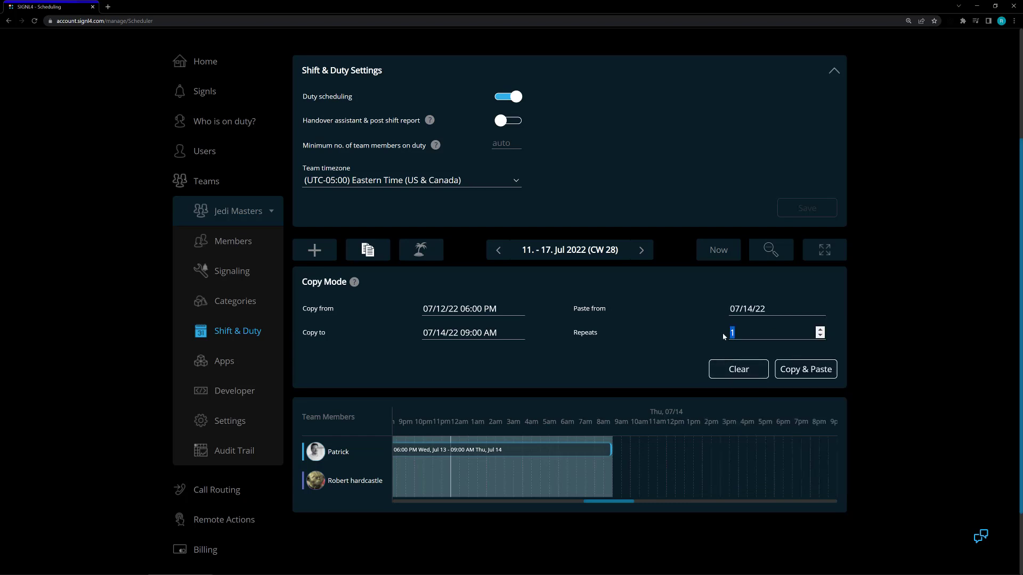
click(803, 369)
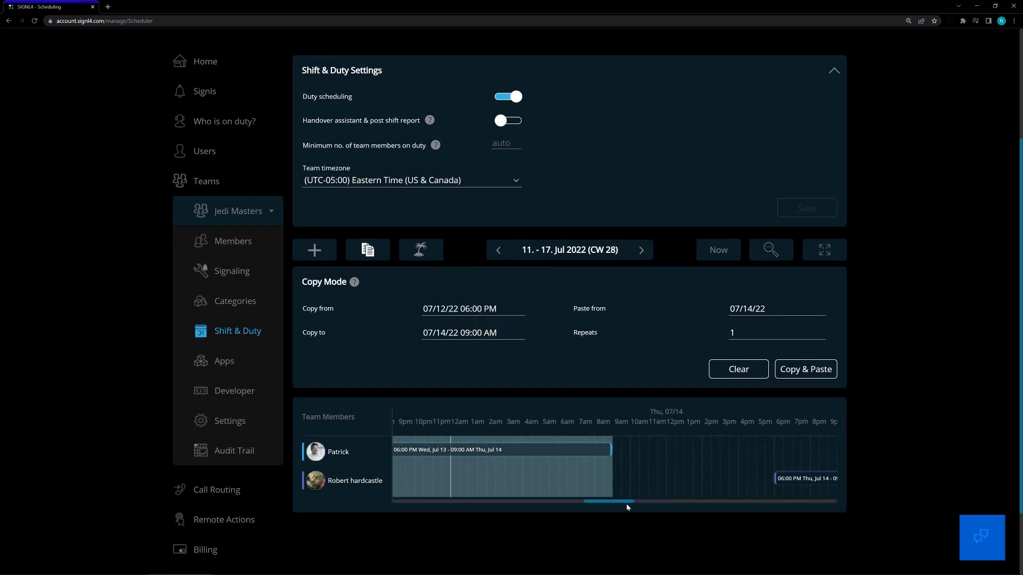
Reassign the first member's shift from July 15, 6:00 PM to July 16, 9:00 AM to the second team member.
drag(611, 503, 860, 480)
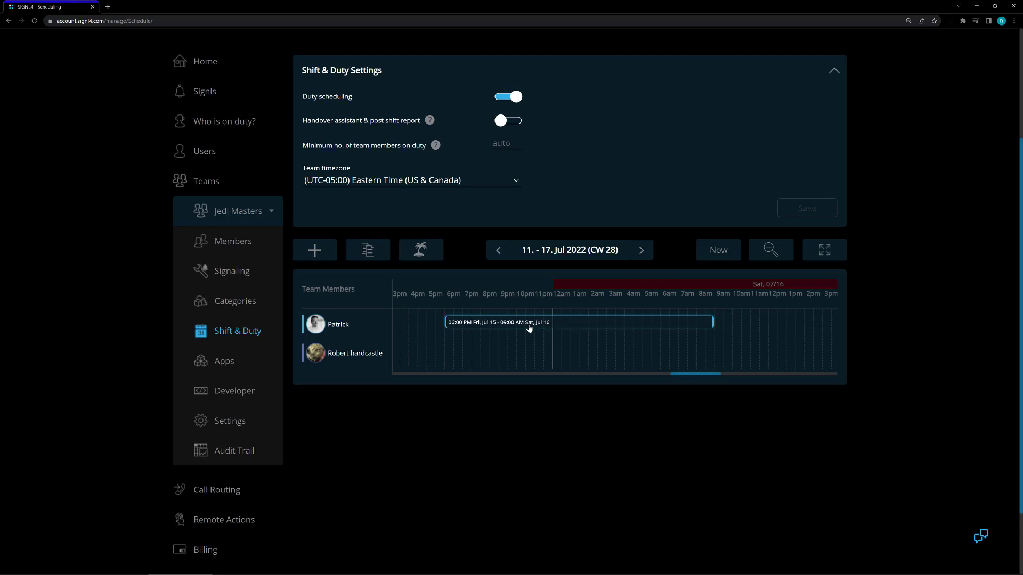
right_click(532, 327)
click(567, 335)
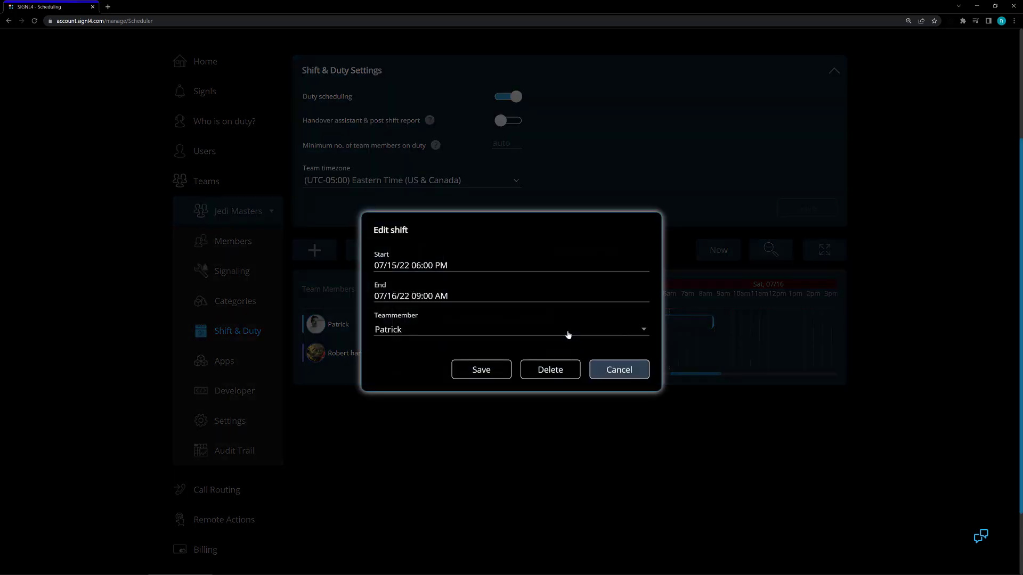
click(473, 334)
click(639, 454)
click(618, 376)
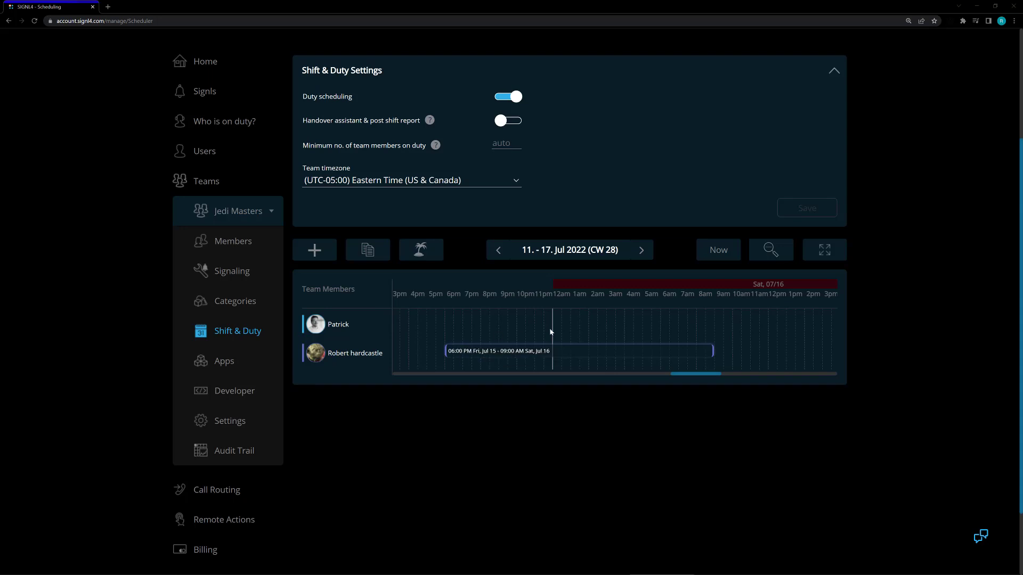
View the schedule in full screen, leave it, and browse the timeline to July 17 before returning to the current time.
click(824, 253)
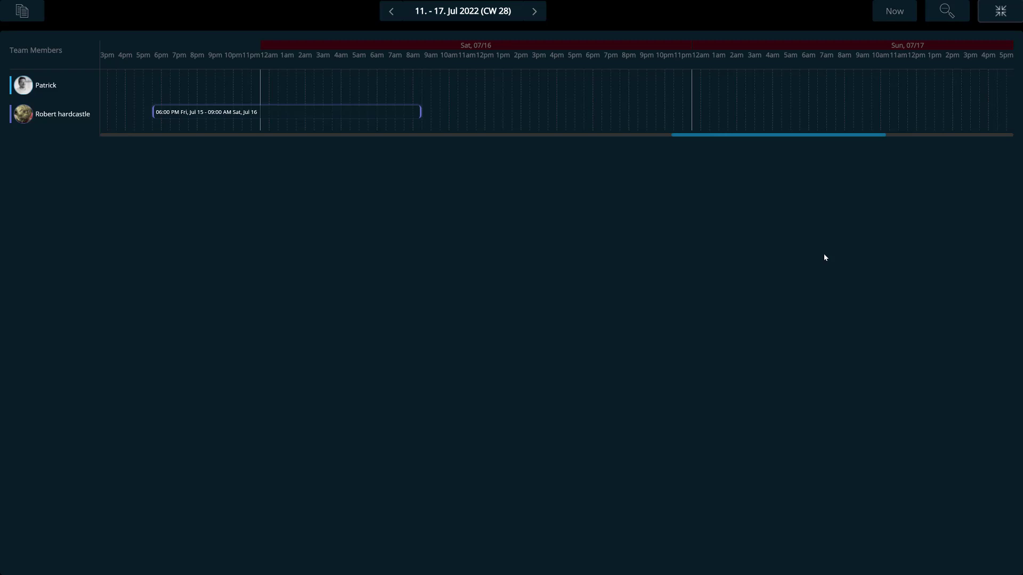
key(Escape)
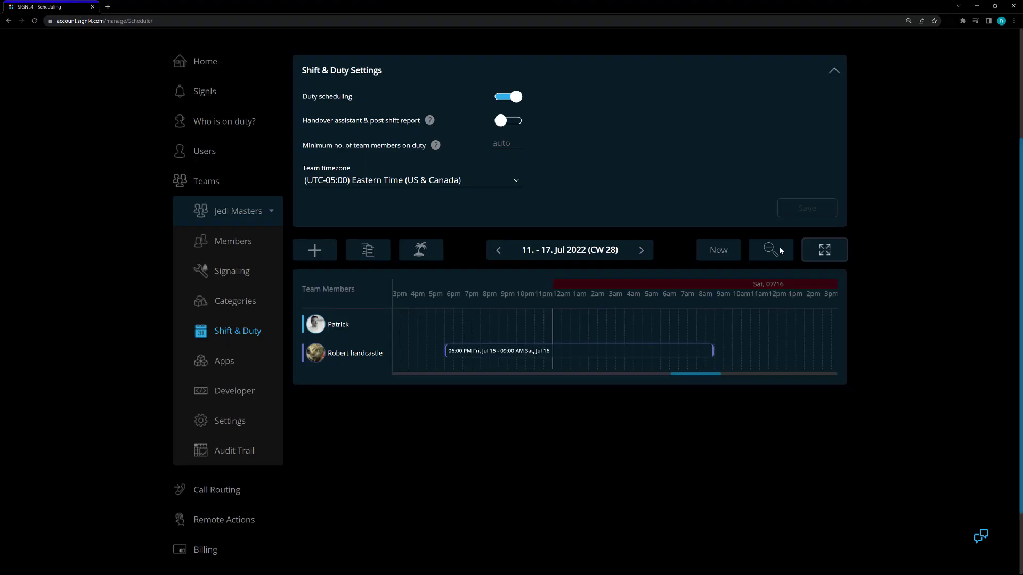
click(824, 250)
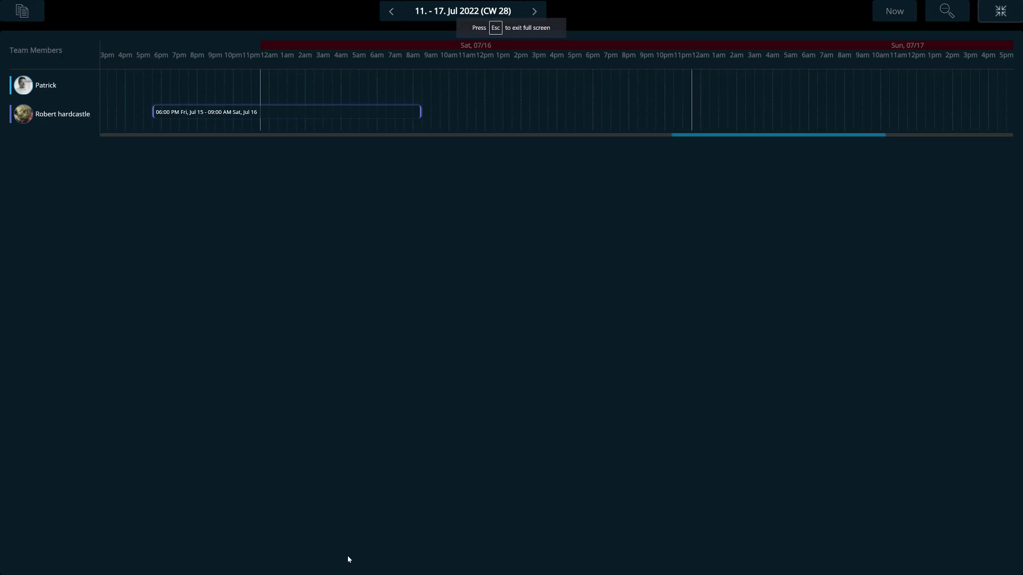
key(Escape)
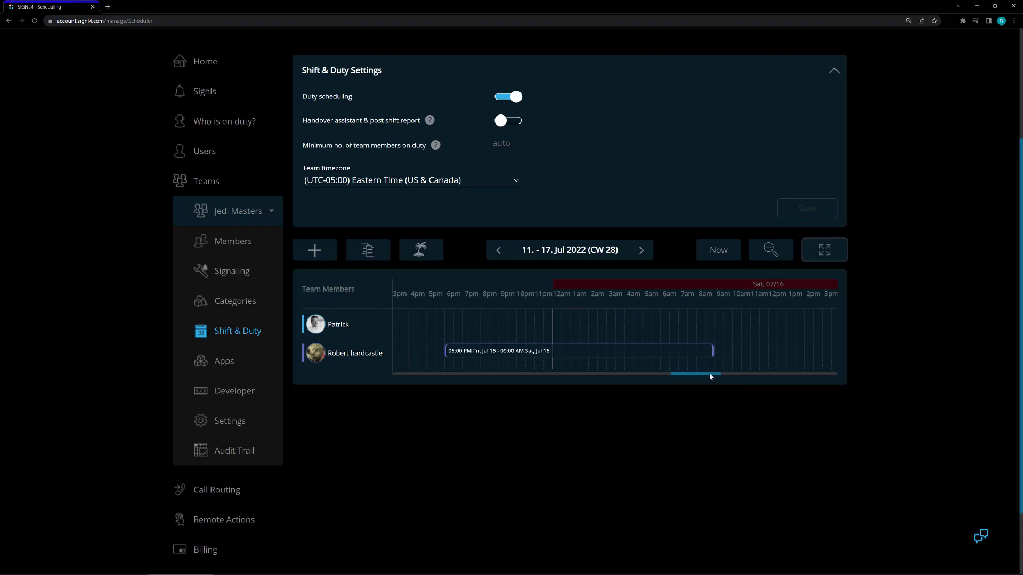
drag(710, 375, 797, 377)
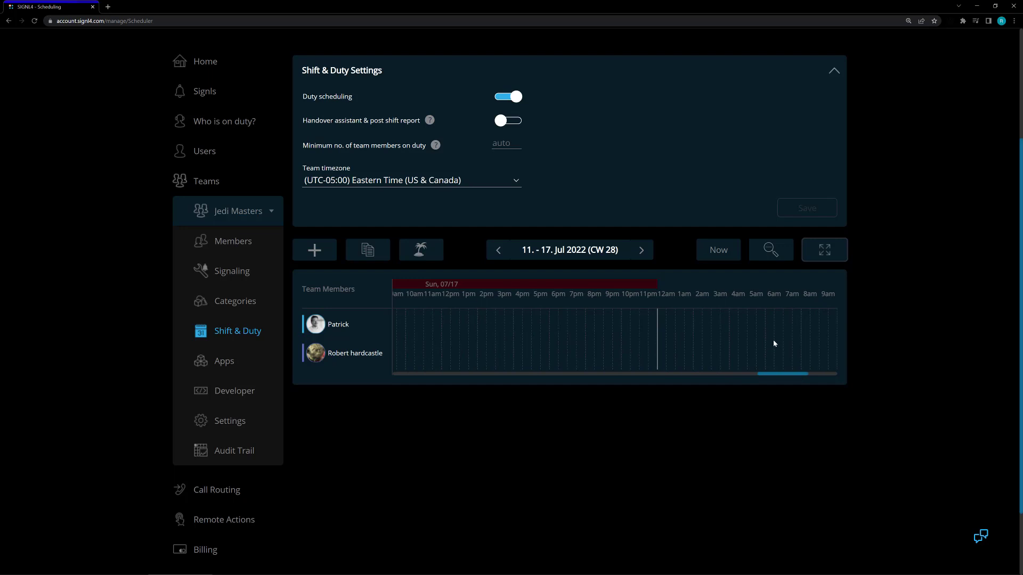
click(724, 251)
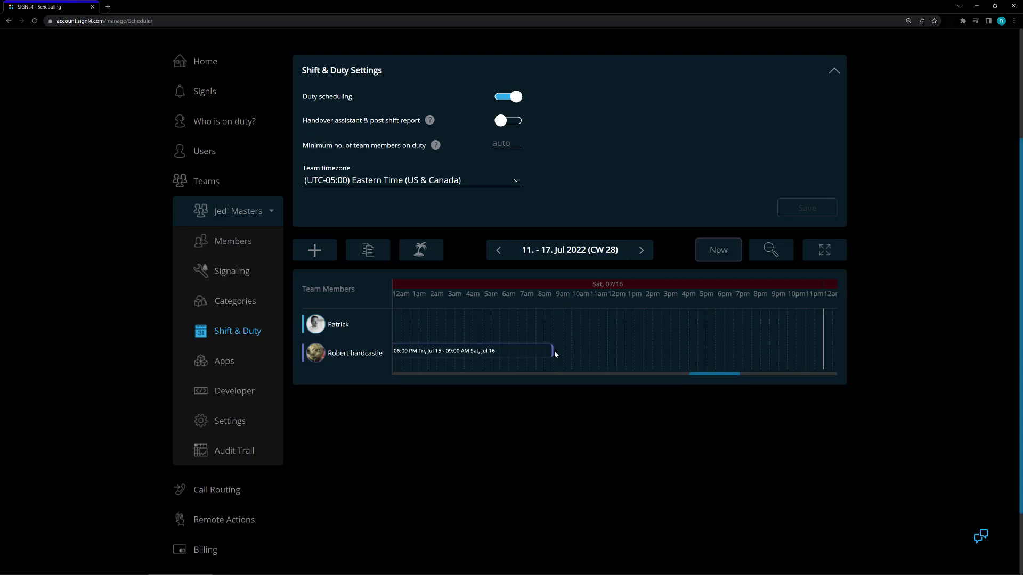
Mark January 1 and December 25, 2022 as recurring public holidays and check how they carry over to the following year.
click(426, 254)
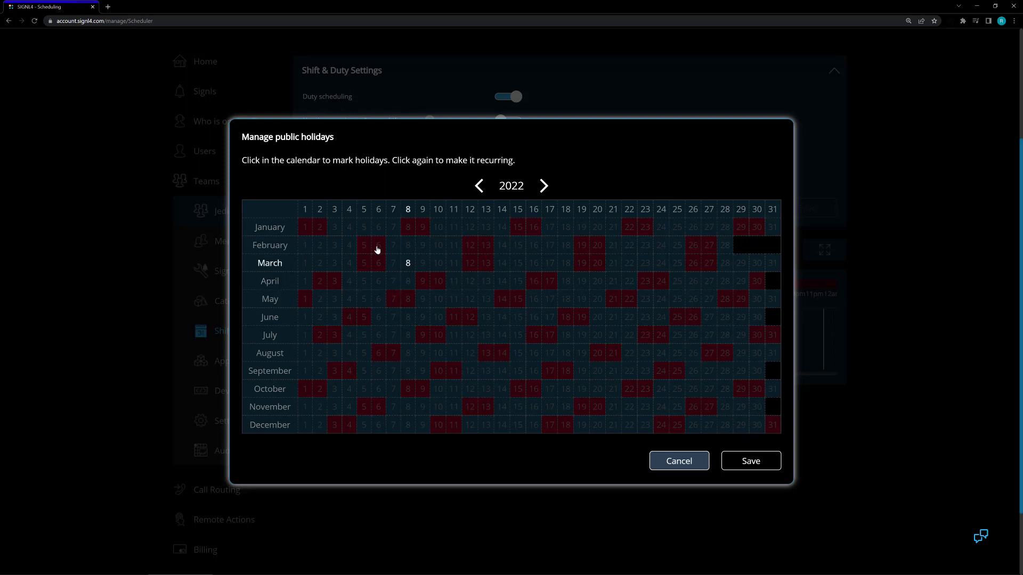
click(307, 229)
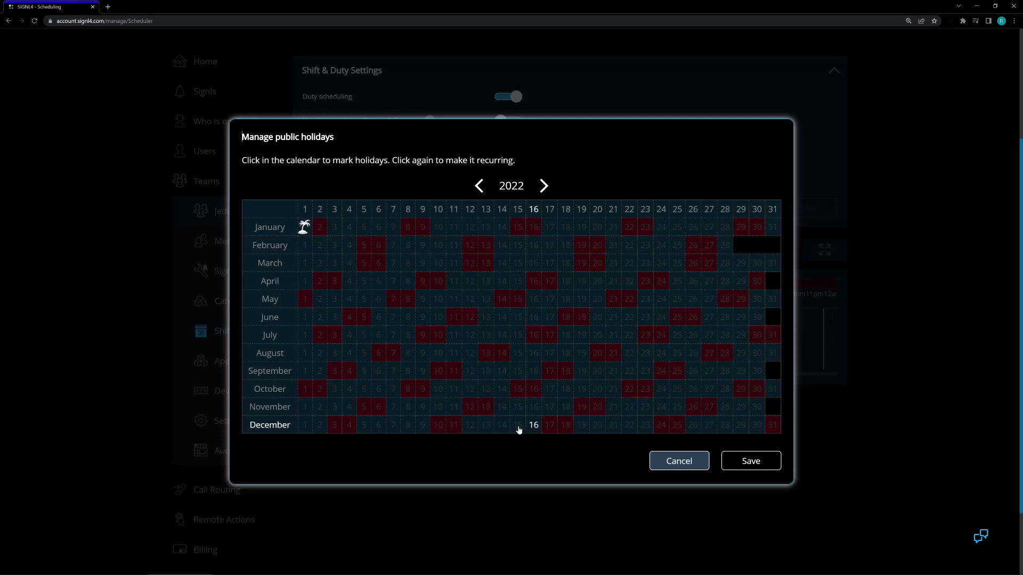
click(677, 426)
click(306, 228)
click(544, 187)
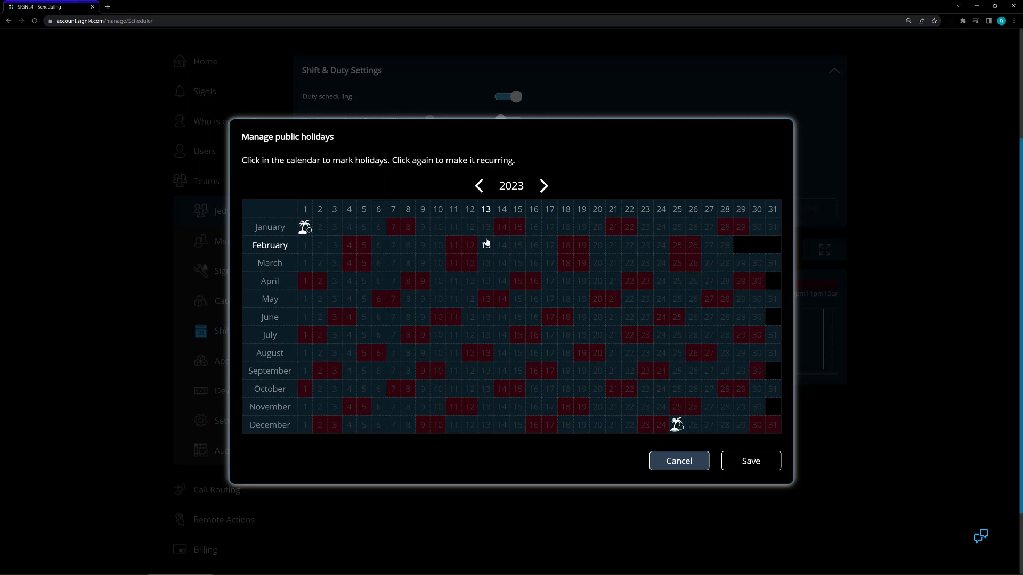
click(478, 190)
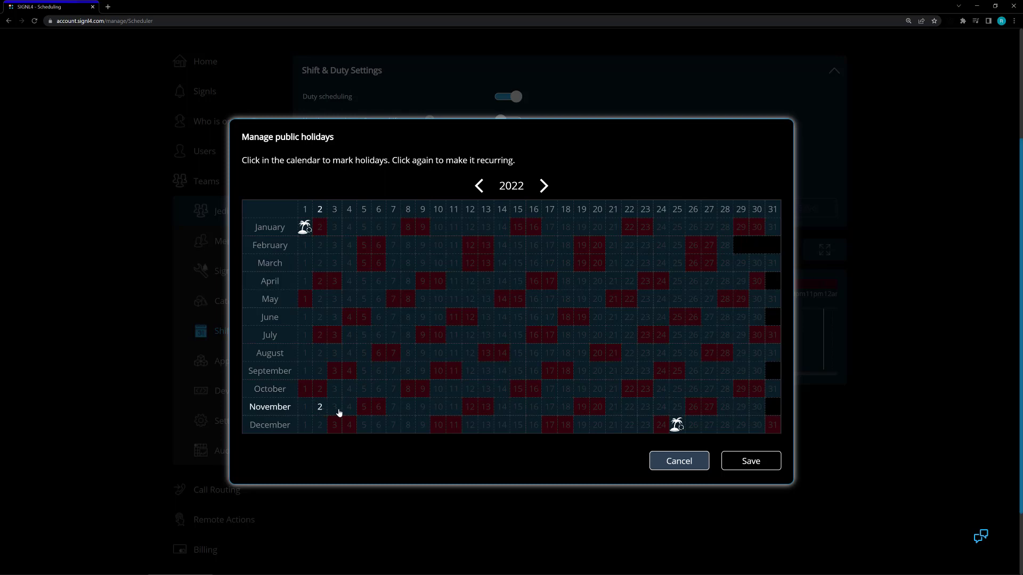
Mark November 24 and 25, 2022 as one-time public holidays, compare with the following year, and leave the holiday calendar without saving.
click(662, 408)
click(675, 408)
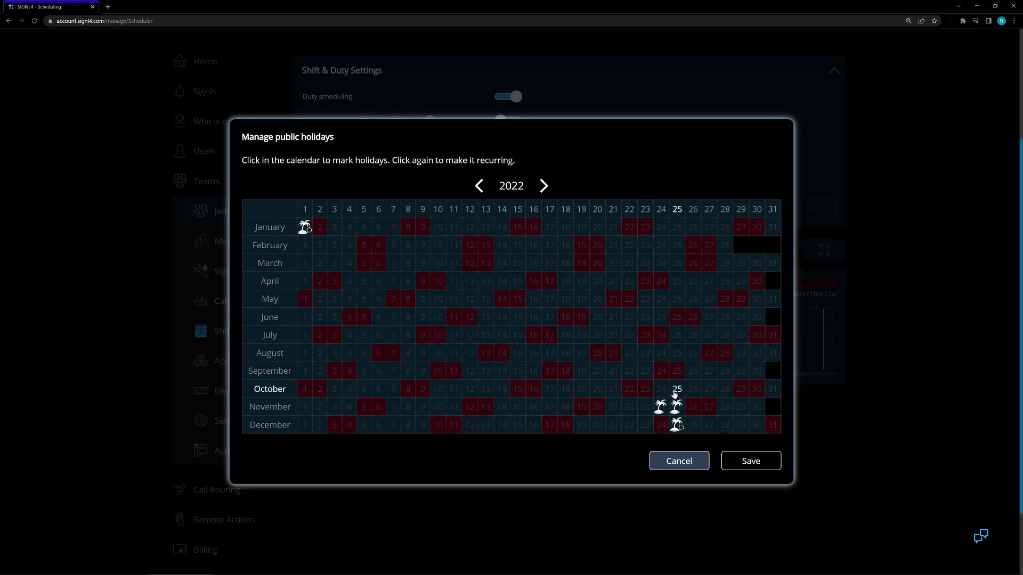
click(544, 186)
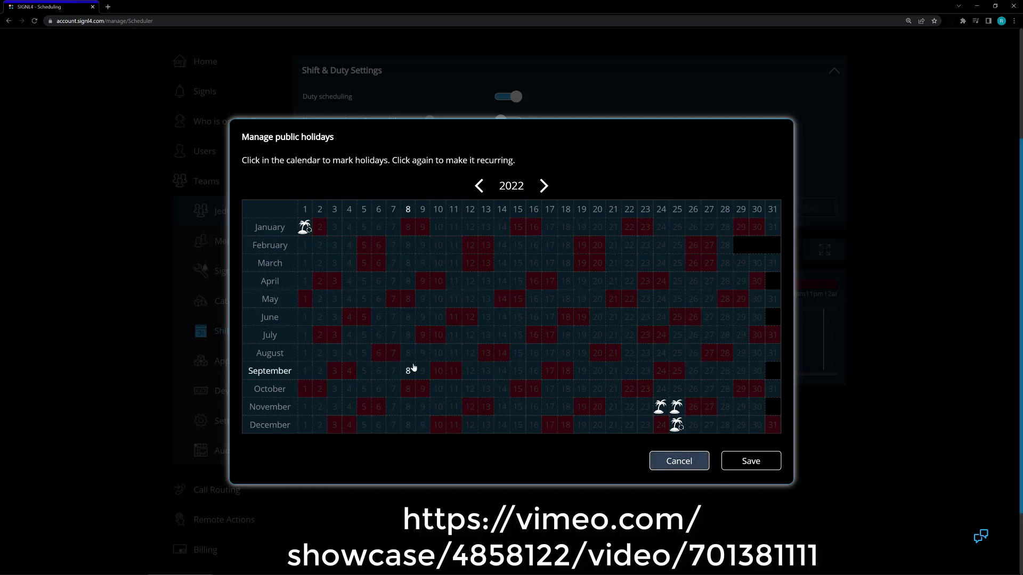
click(673, 465)
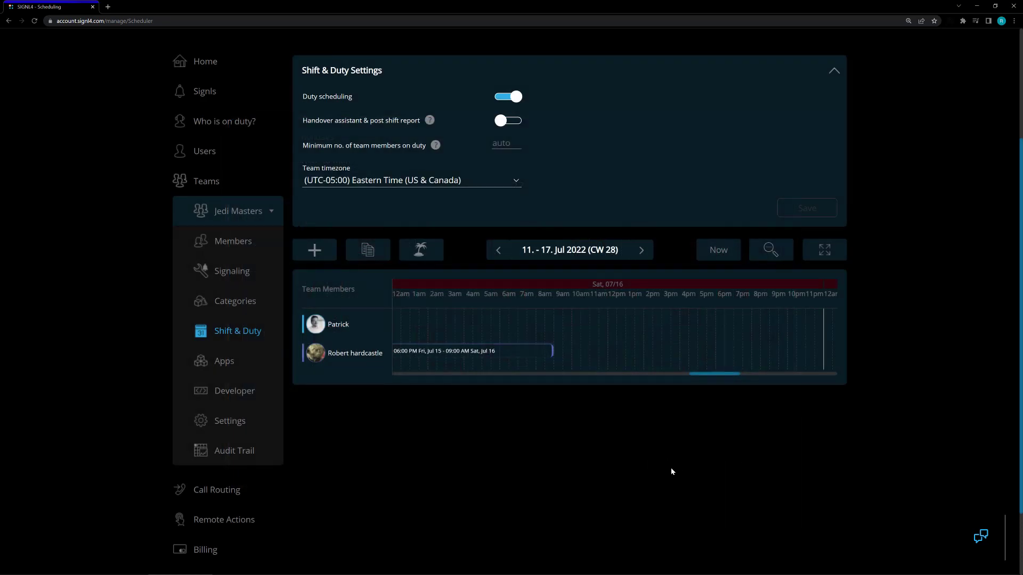
Enable the handover assistant and post shift report, and snapping of shifts to the handover time, saving each setting.
scroll(495, 223, up, 2)
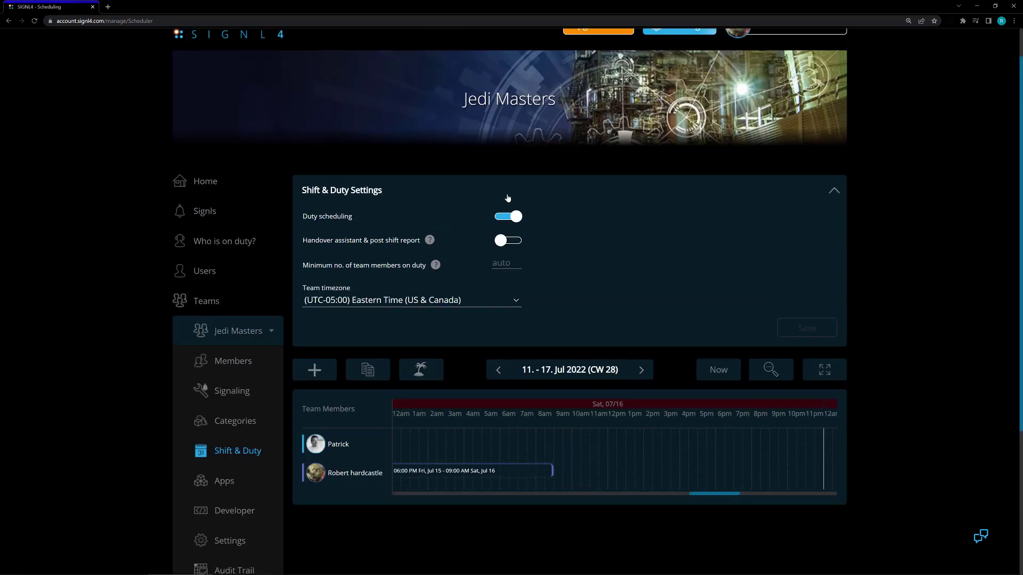
click(509, 242)
click(807, 350)
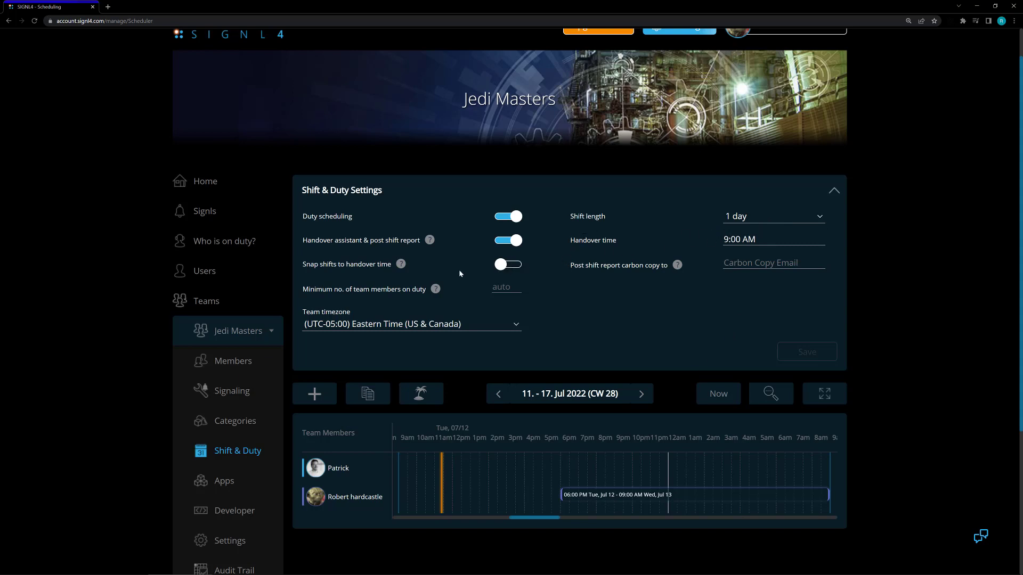
click(504, 266)
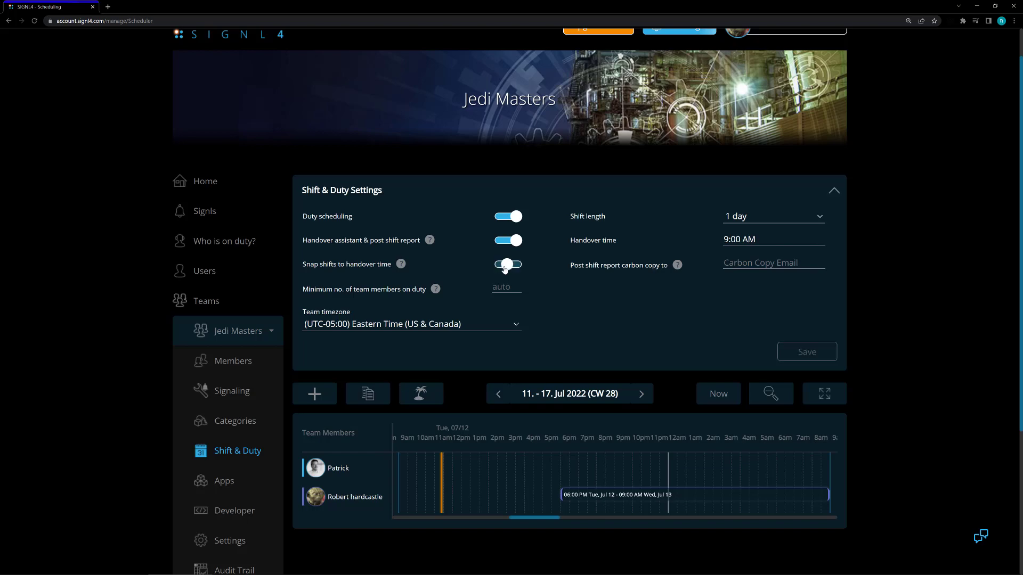
click(789, 357)
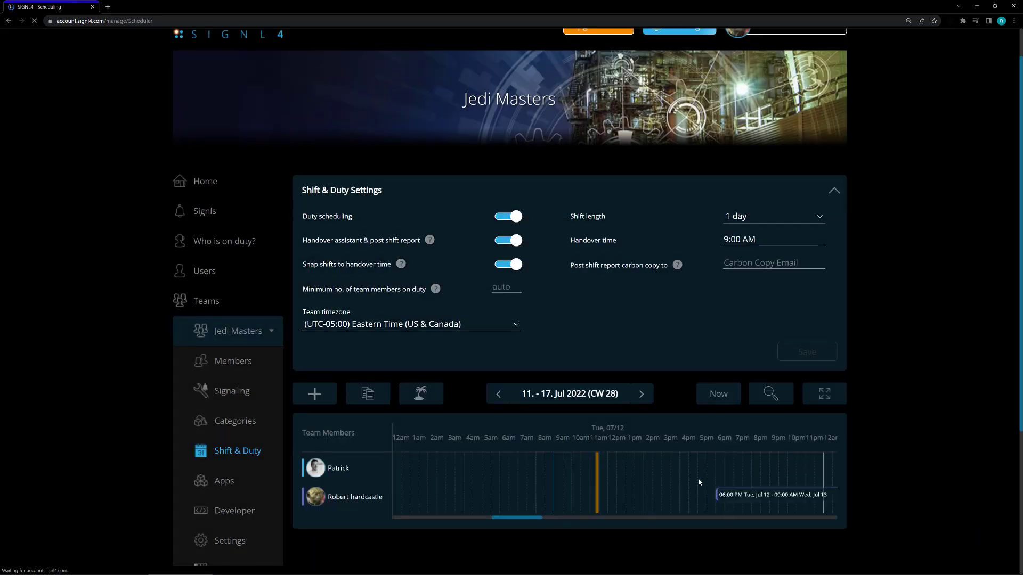
Add one-day shifts starting at 9:00 AM, on July 13 for the second team member and July 14 for the first.
drag(540, 517, 603, 496)
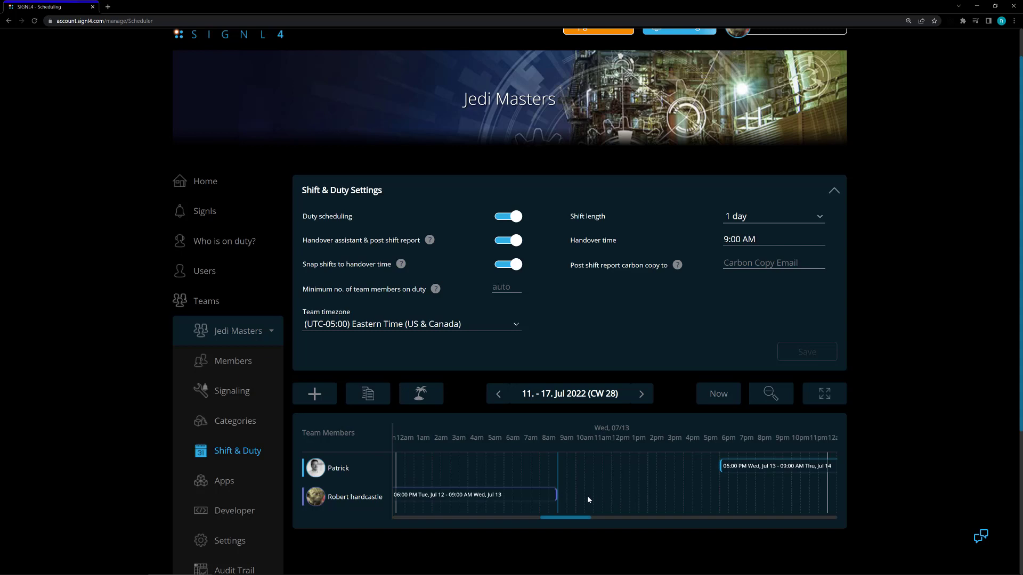
click(587, 497)
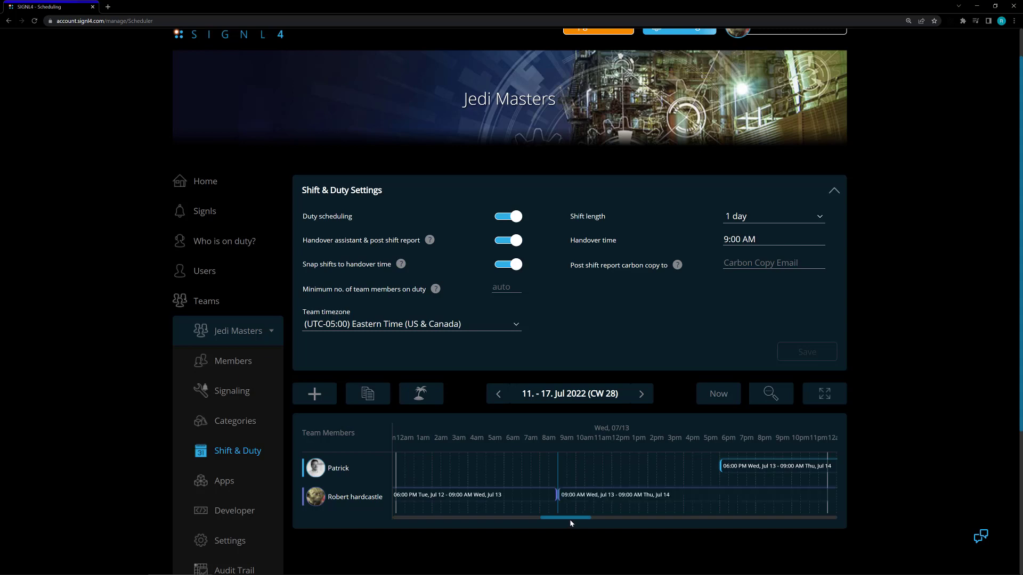
drag(552, 520, 556, 520)
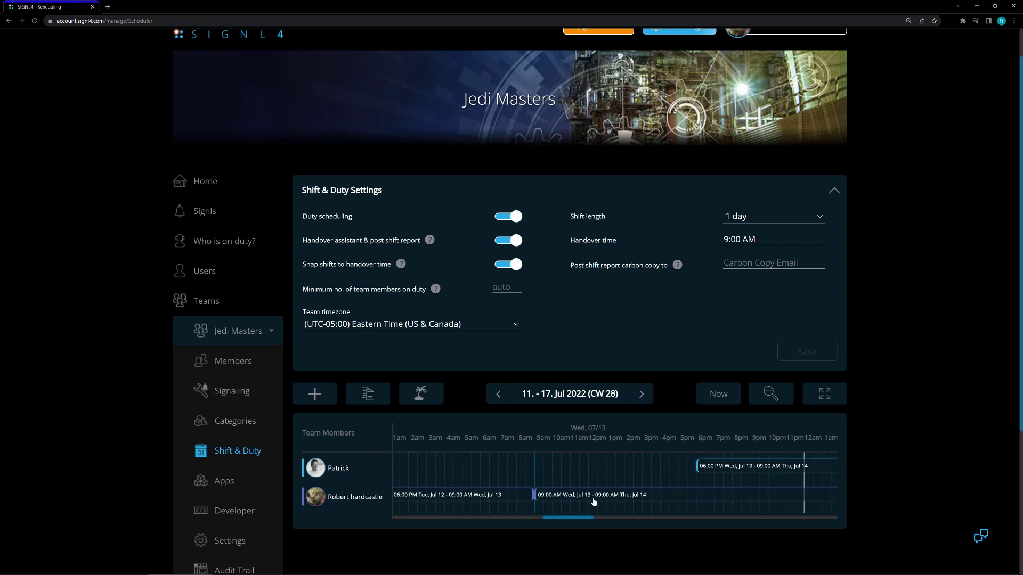
drag(582, 519, 631, 523)
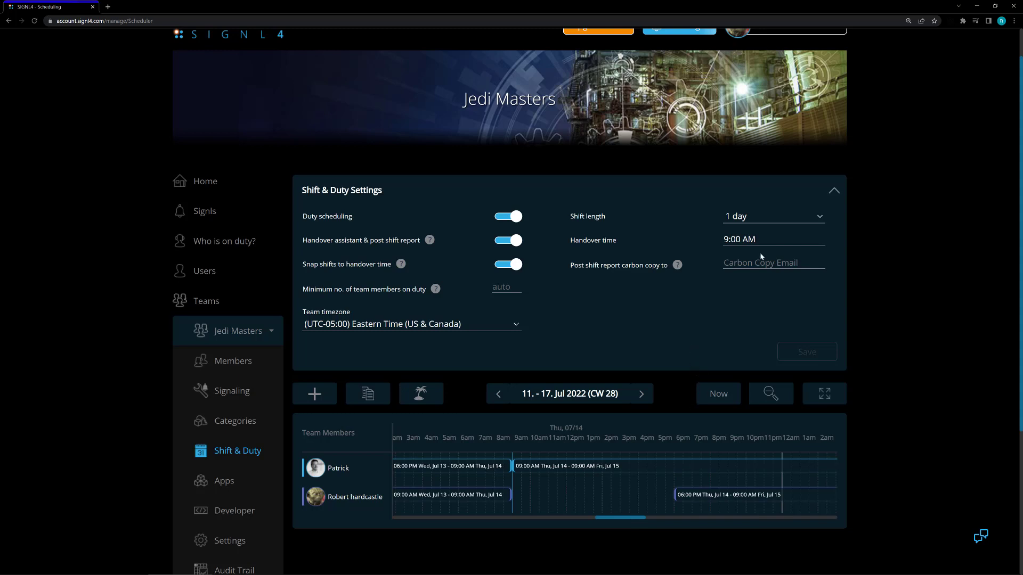
Examine the available shift lengths, handover times and the post shift report carbon copy field without changing any of them.
click(819, 218)
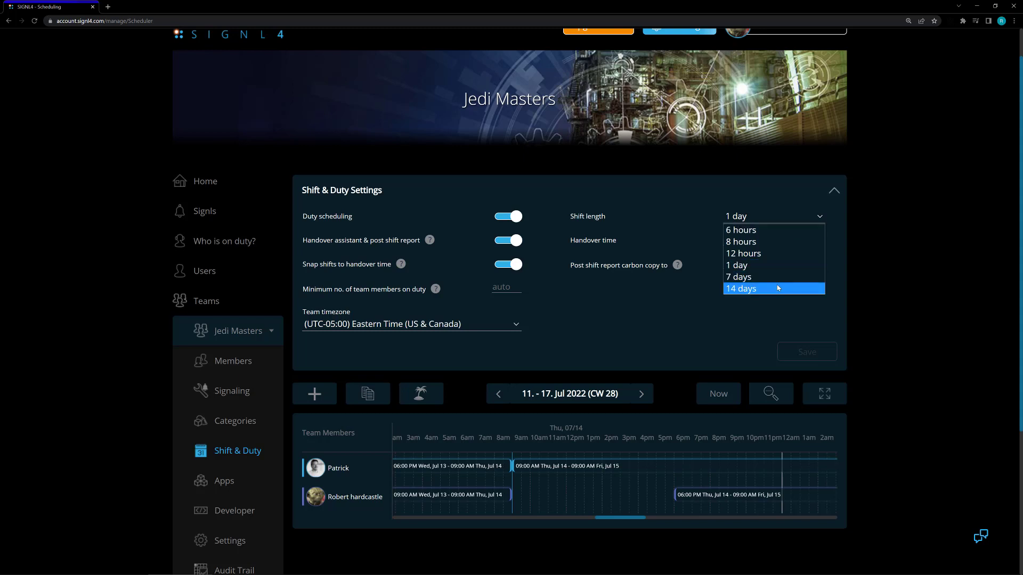
click(644, 302)
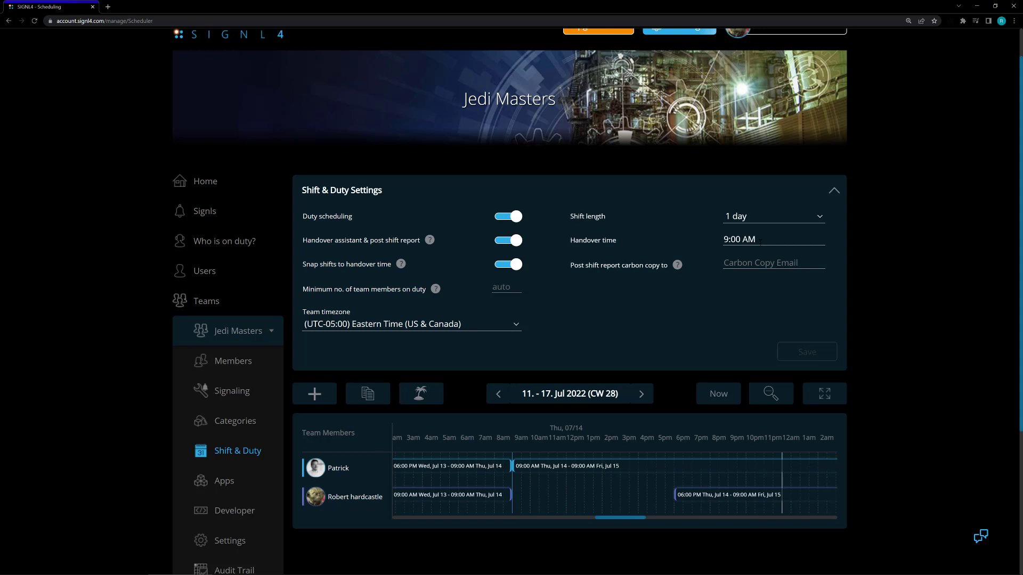
click(760, 241)
scroll(765, 293, down, 1)
scroll(765, 294, down, 1)
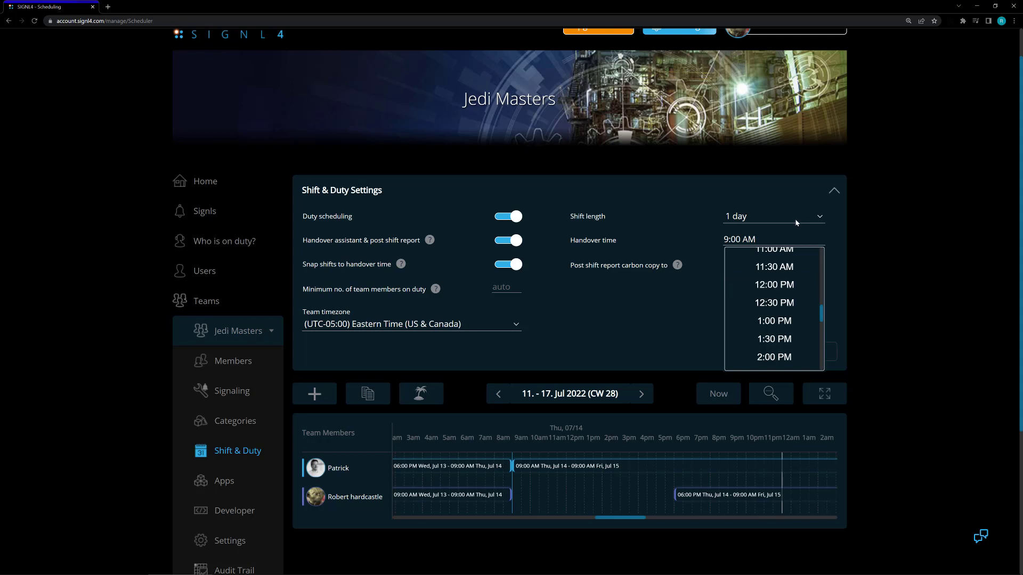
key(Tab)
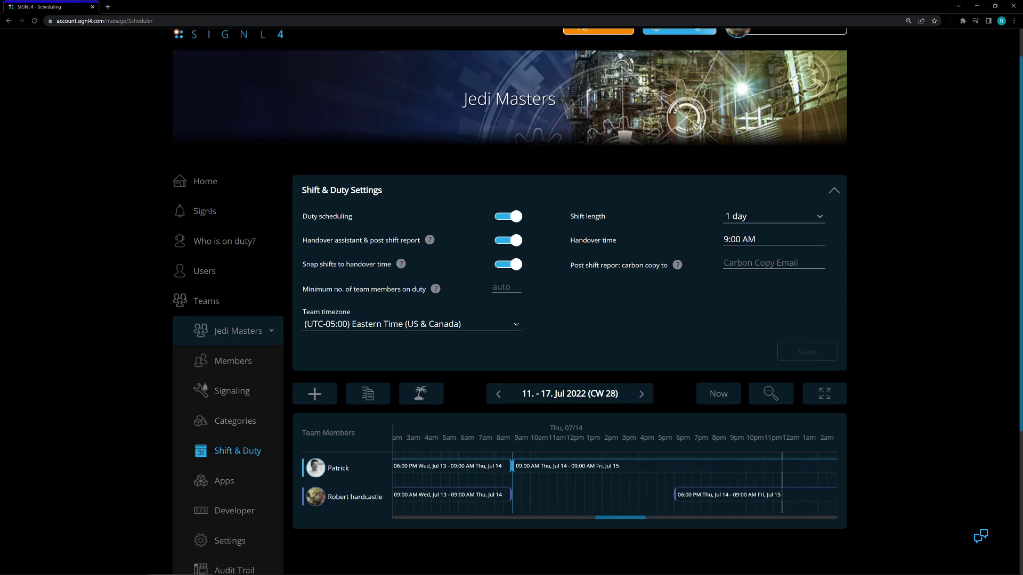
click(739, 274)
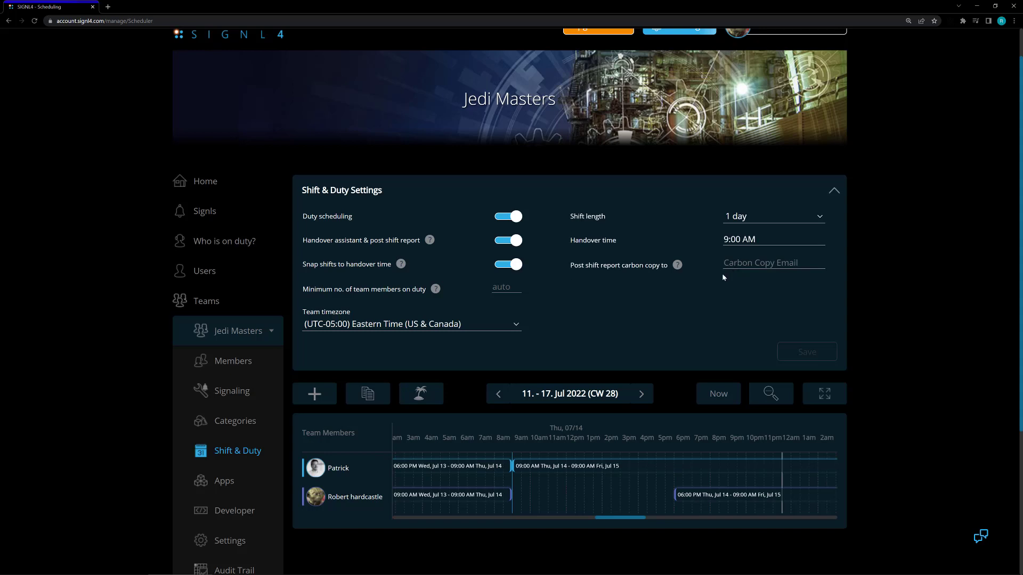